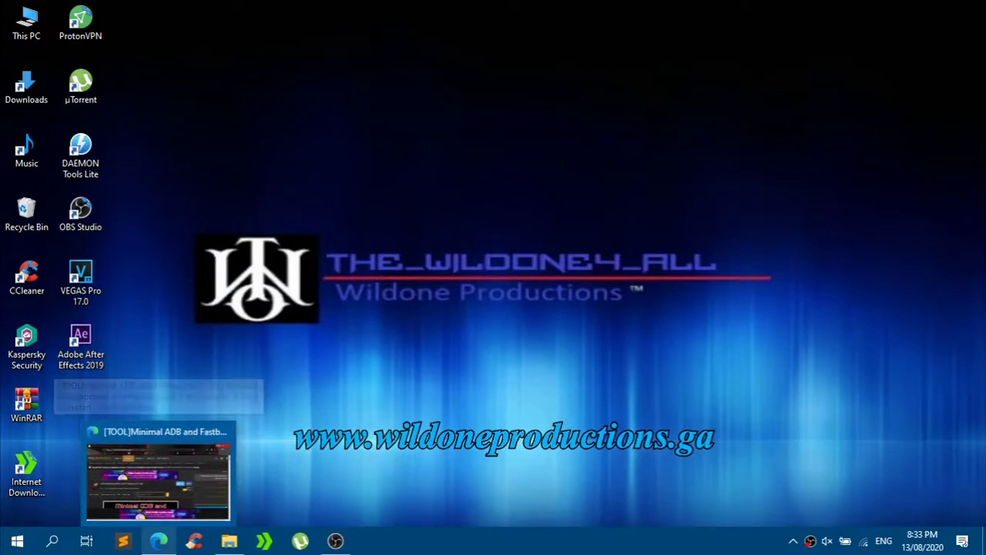
- Switch to the browser and look over the XDA Minimal ADB and Fastboot thread and the GitHub scrcpy releases page
{"action": "left_click", "coordinate": [762, 456]}
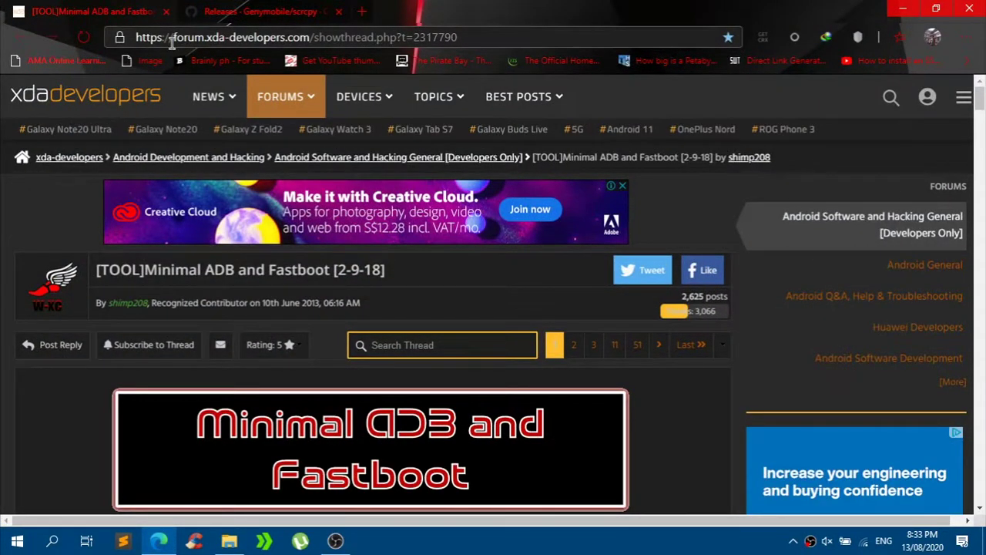
{"action": "left_click", "coordinate": [293, 11]}
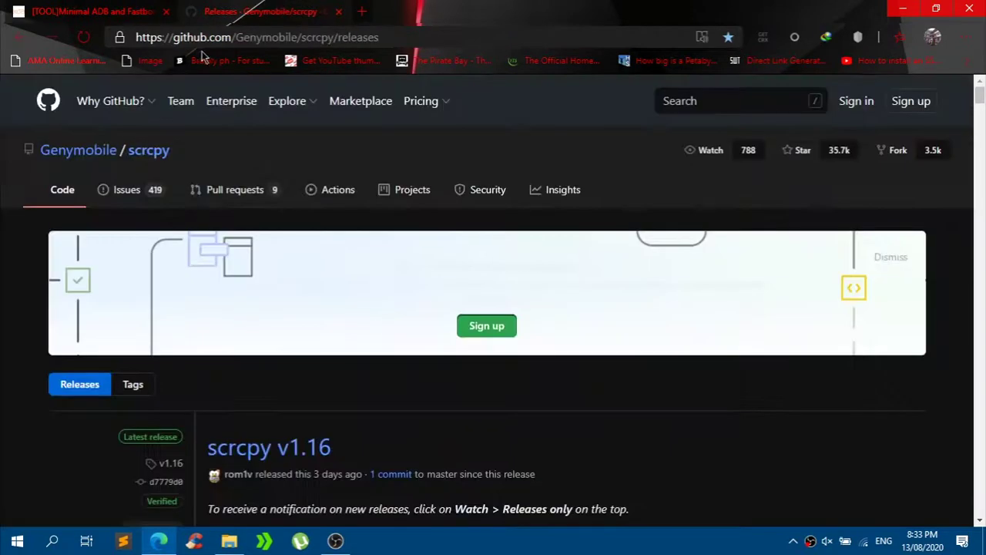
{"action": "left_click", "coordinate": [108, 10]}
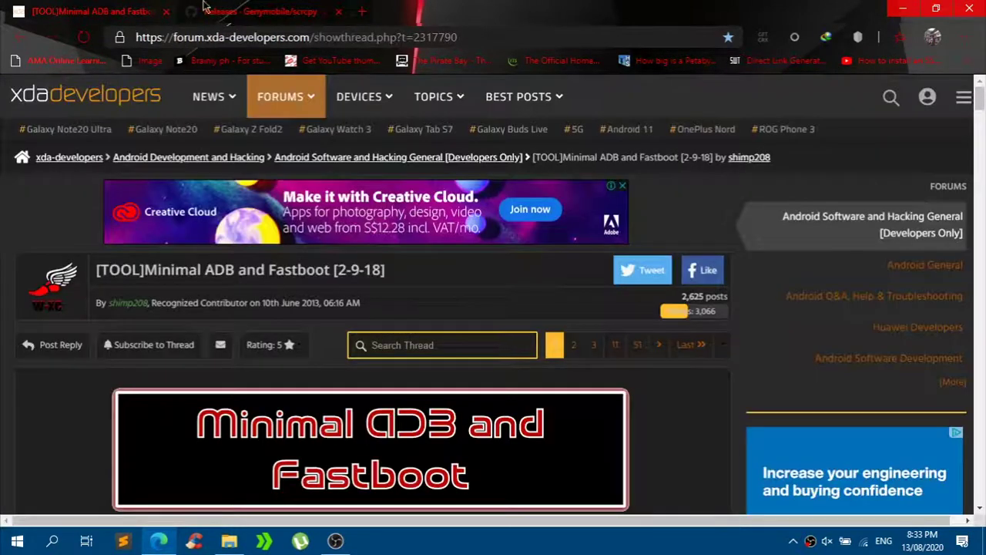
{"action": "key", "text": "ctrl+Tab"}
{"action": "key", "text": "ctrl+Tab"}
{"action": "key", "text": "ctrl+Tab"}
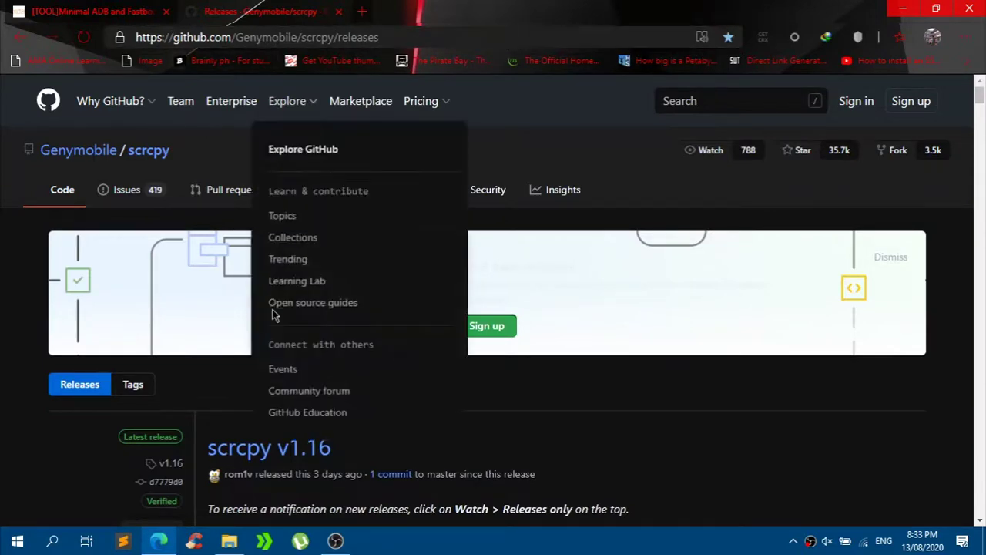
{"action": "left_click", "coordinate": [116, 11]}
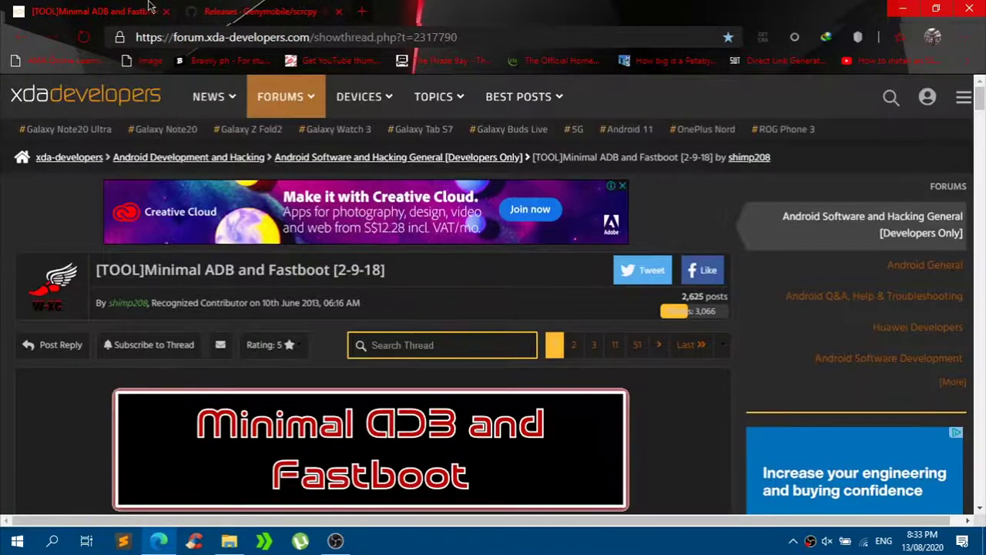
{"action": "left_click", "coordinate": [231, 11]}
{"action": "left_click", "coordinate": [91, 6]}
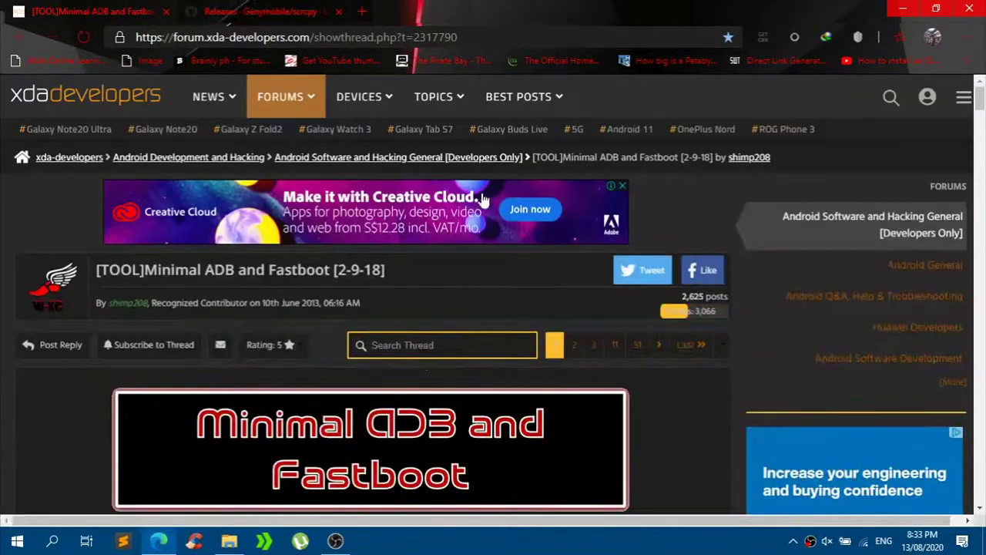
- Skim the introduction of the Minimal ADB and Fastboot thread and glance again at the scrcpy releases page
{"action": "scroll", "coordinate": [416, 428], "scroll_direction": "down", "scroll_amount": 10}
{"action": "scroll", "coordinate": [99, 361], "scroll_direction": "up", "scroll_amount": 5}
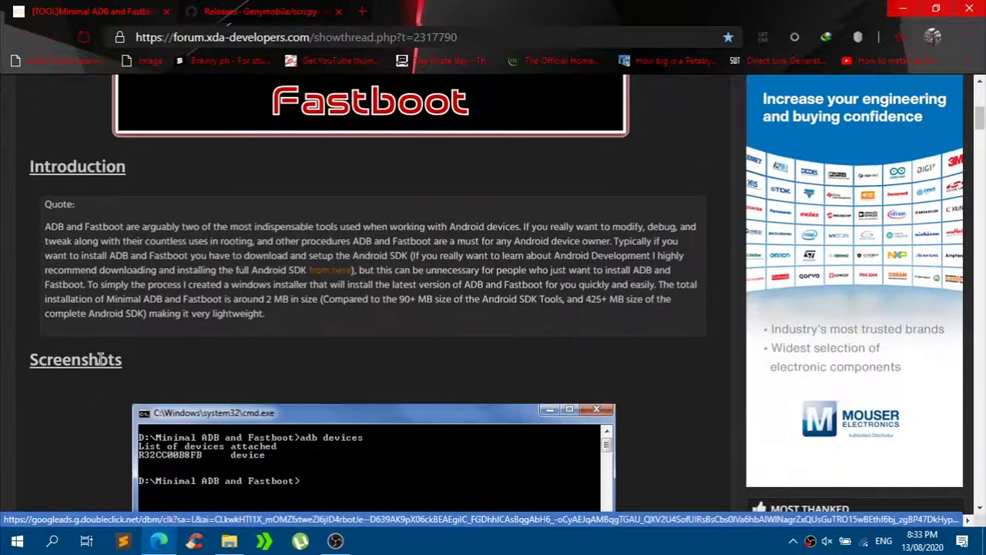
{"action": "scroll", "coordinate": [100, 361], "scroll_direction": "up", "scroll_amount": 5}
{"action": "scroll", "coordinate": [100, 362], "scroll_direction": "down", "scroll_amount": 10}
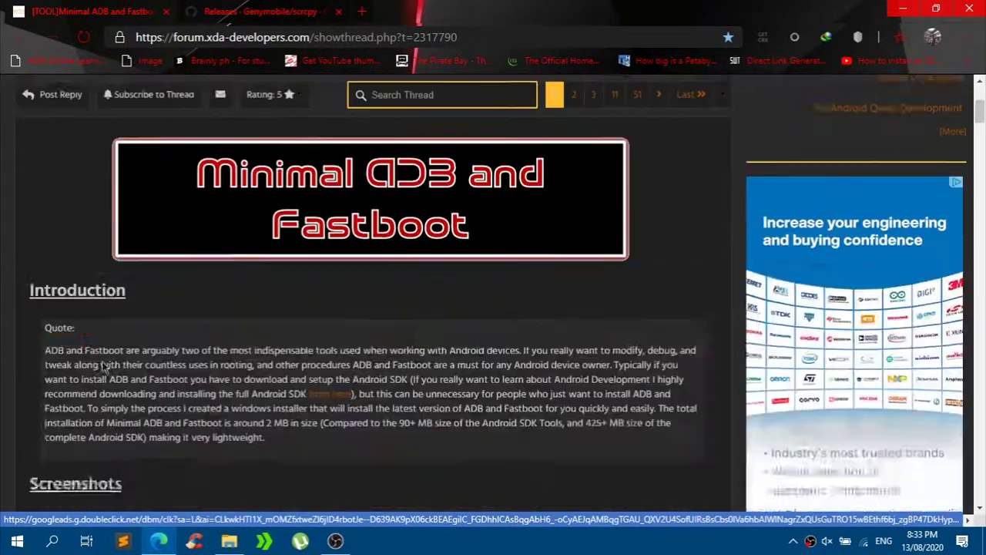
{"action": "scroll", "coordinate": [105, 368], "scroll_direction": "up", "scroll_amount": 8}
{"action": "scroll", "coordinate": [105, 368], "scroll_direction": "up", "scroll_amount": 10}
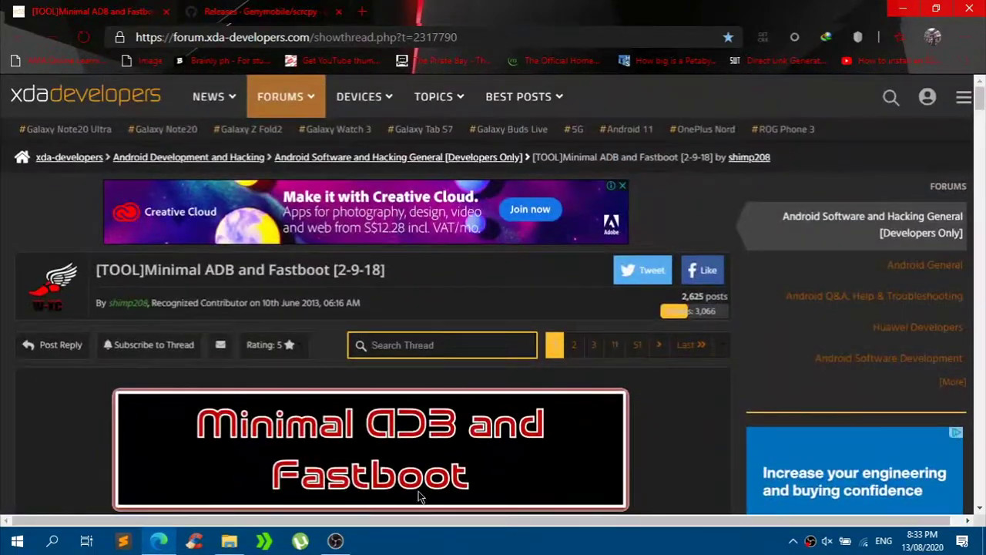
{"action": "left_click", "coordinate": [254, 11]}
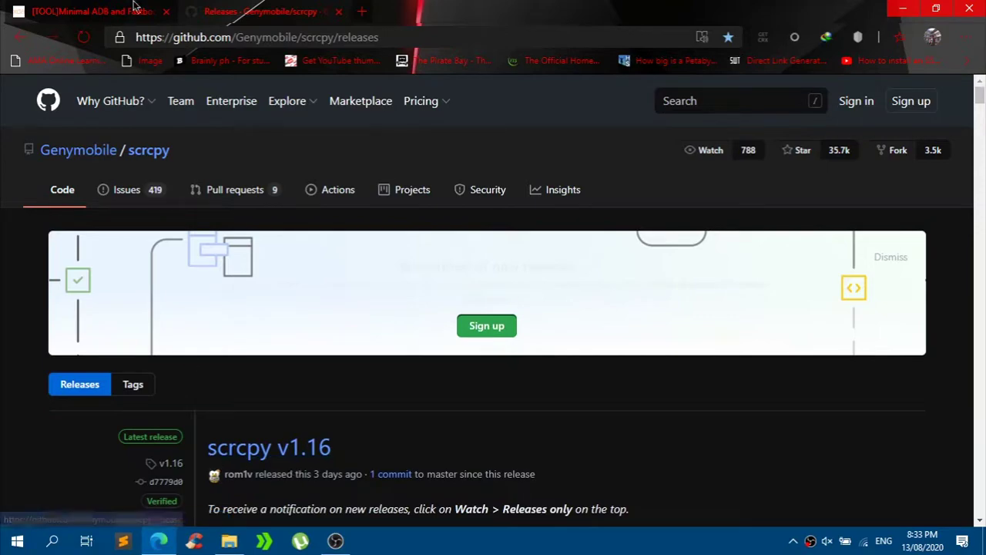
{"action": "key", "text": "ctrl+Tab"}
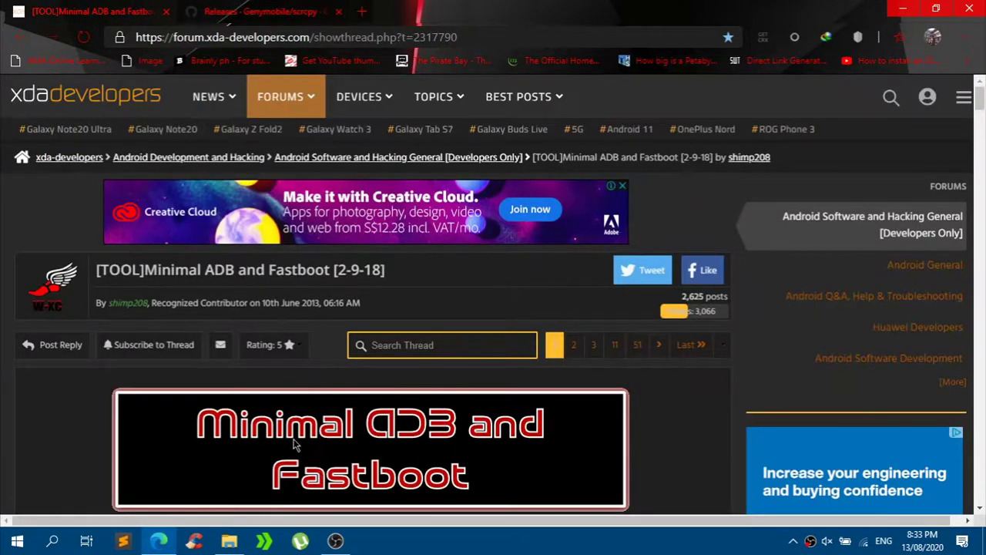
- Find the Windows download link for version 1.4.3 in the Downloads section of the Minimal ADB and Fastboot thread
{"action": "scroll", "coordinate": [60, 434], "scroll_direction": "down", "scroll_amount": 15}
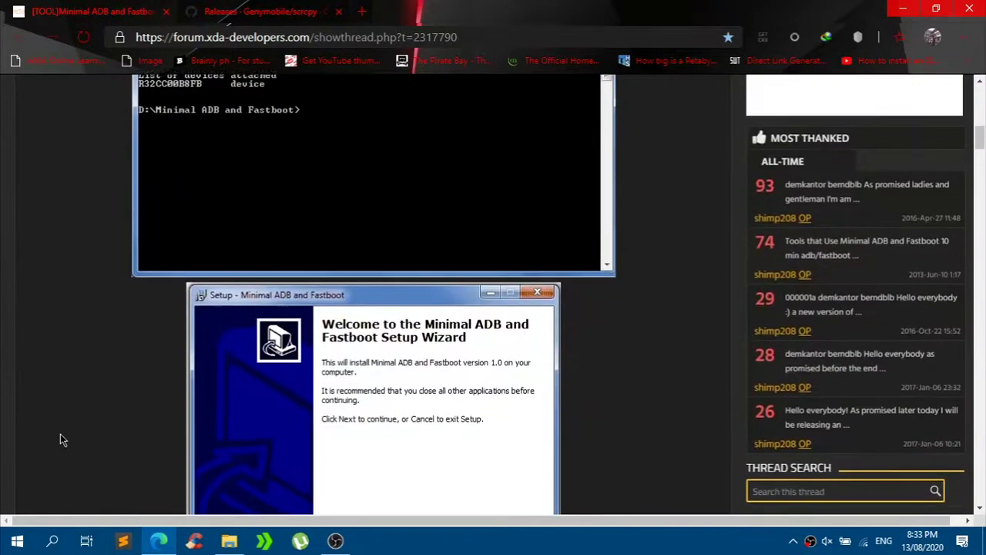
{"action": "scroll", "coordinate": [60, 434], "scroll_direction": "up", "scroll_amount": 15}
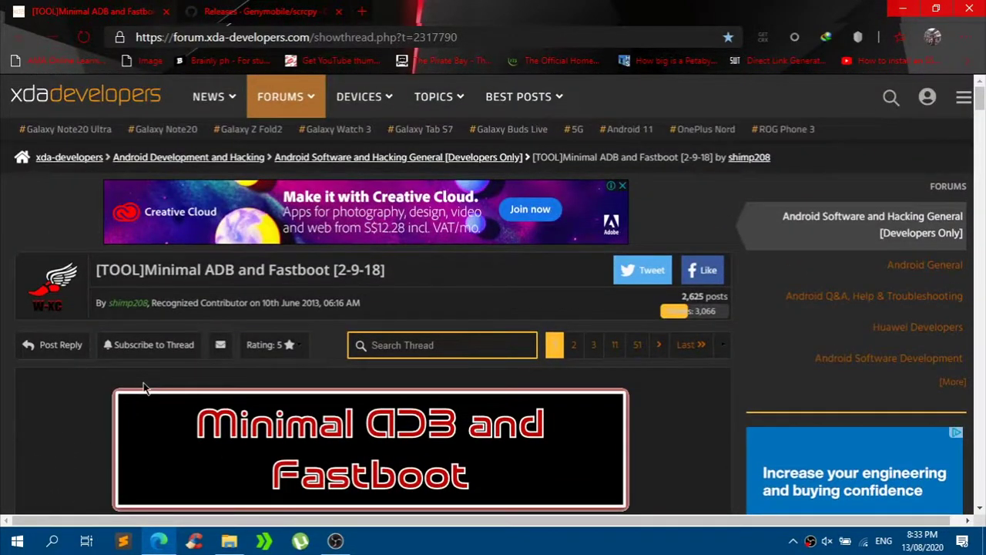
{"action": "scroll", "coordinate": [92, 381], "scroll_direction": "down", "scroll_amount": 8}
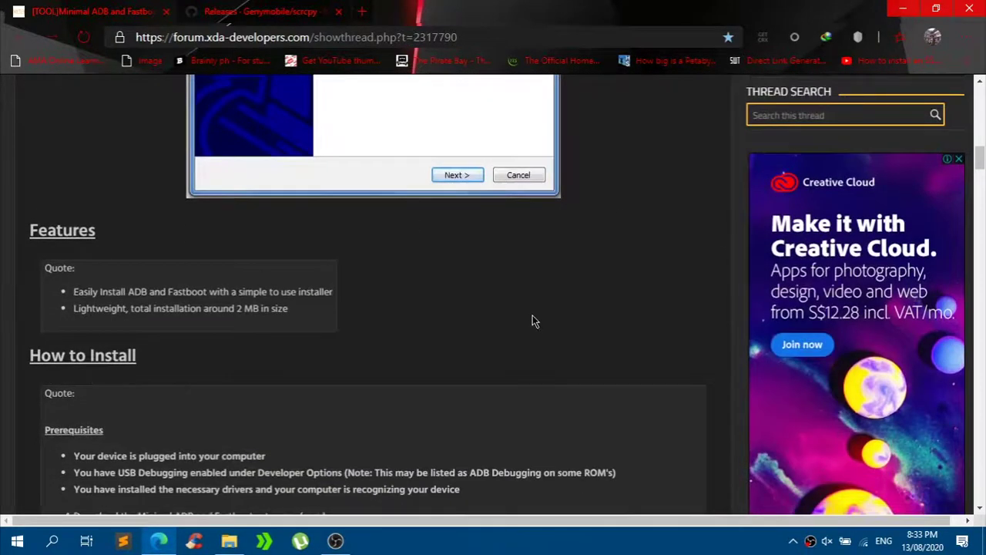
{"action": "scroll", "coordinate": [270, 345], "scroll_direction": "down", "scroll_amount": 6}
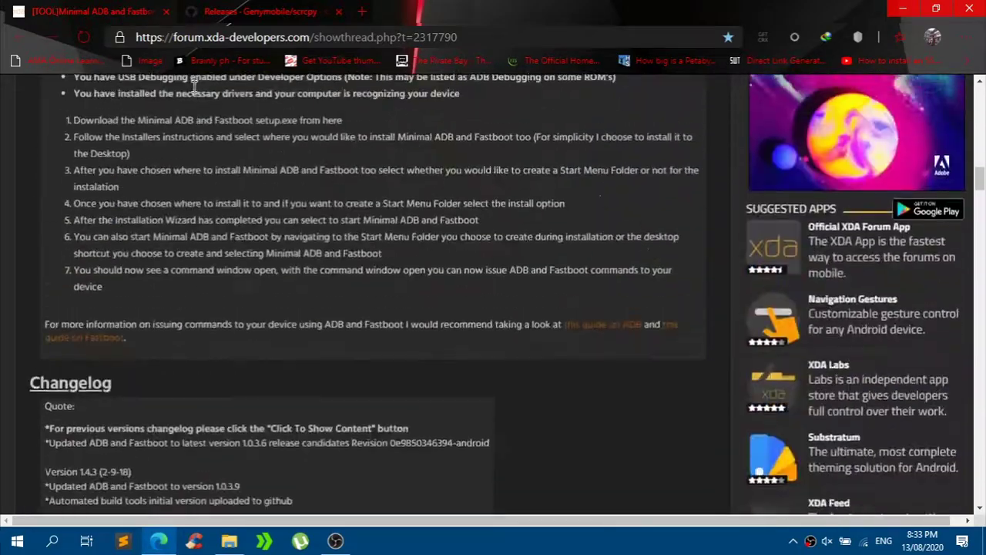
{"action": "scroll", "coordinate": [271, 463], "scroll_direction": "up", "scroll_amount": 15}
{"action": "scroll", "coordinate": [146, 275], "scroll_direction": "down", "scroll_amount": 8}
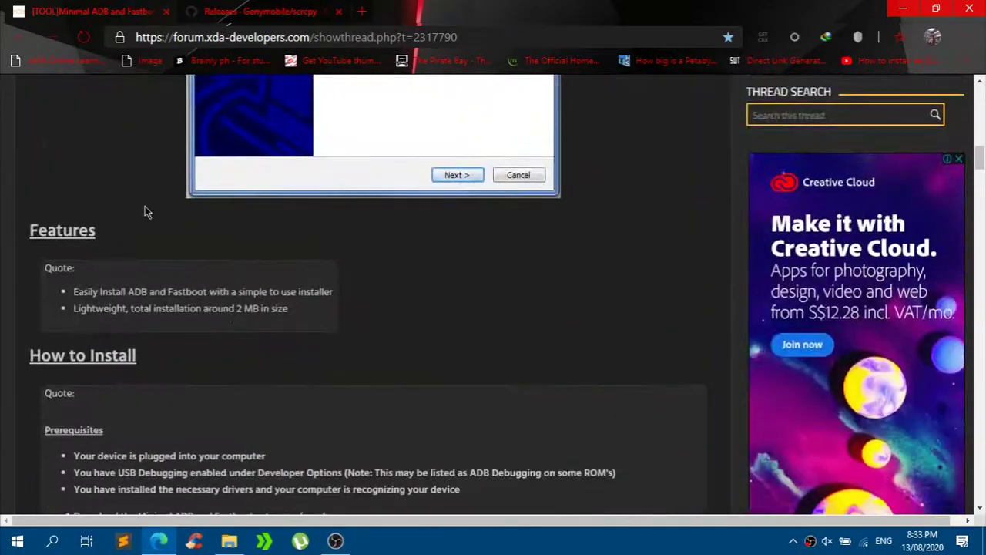
{"action": "scroll", "coordinate": [146, 211], "scroll_direction": "up", "scroll_amount": 5}
{"action": "scroll", "coordinate": [145, 208], "scroll_direction": "down", "scroll_amount": 15}
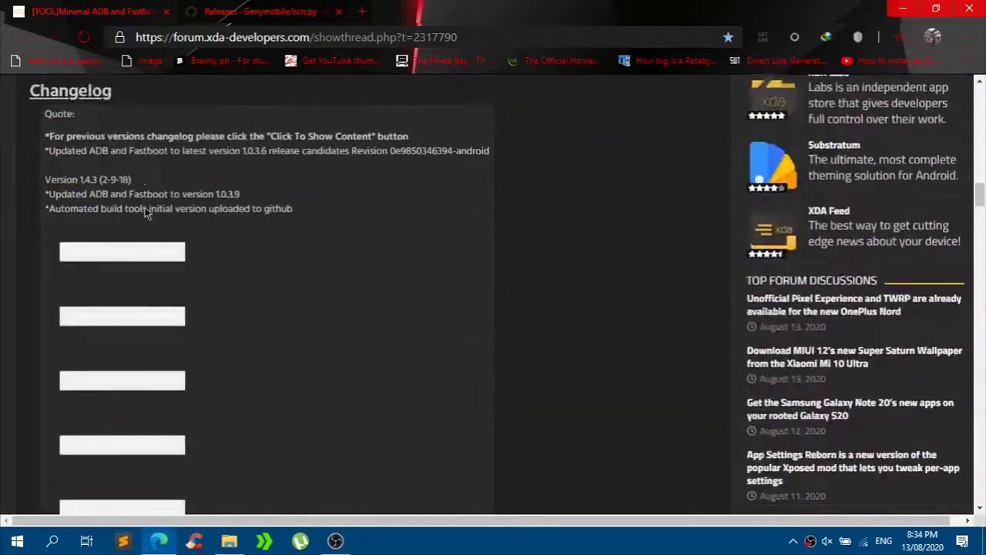
{"action": "scroll", "coordinate": [136, 136], "scroll_direction": "up", "scroll_amount": 3}
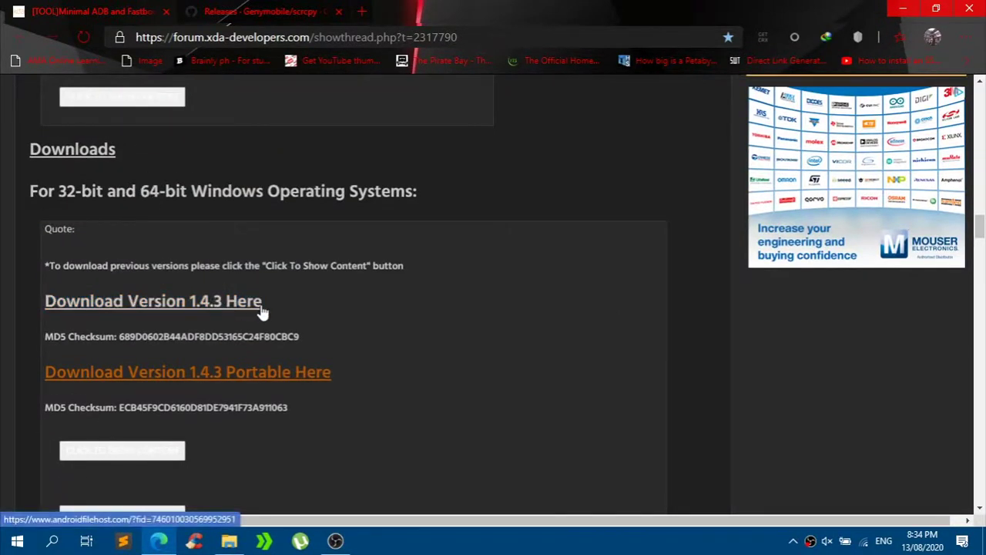
{"action": "left_click", "coordinate": [228, 306]}
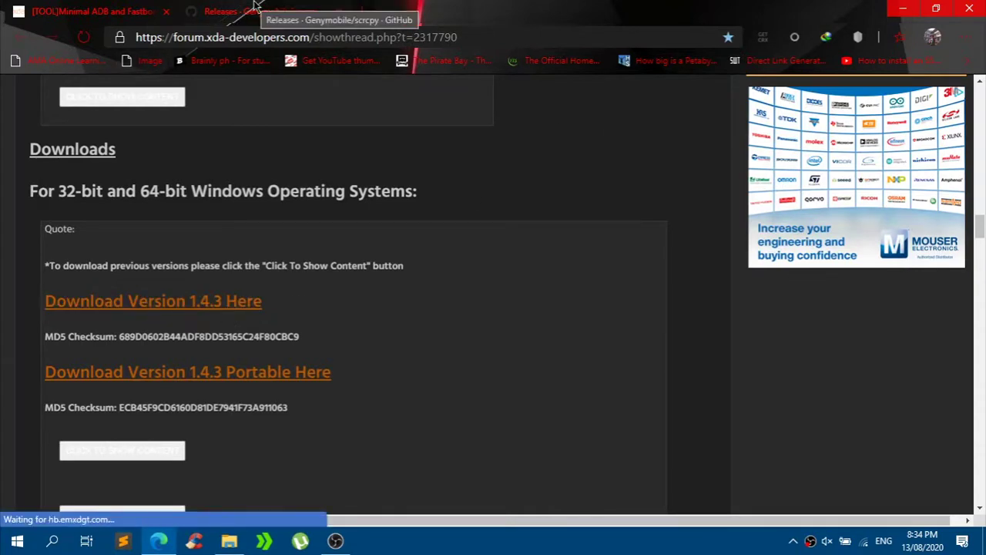
- Locate the Windows 64-bit zip among the scrcpy v1.16 release assets, and minimize the browser
{"action": "left_click", "coordinate": [323, 8]}
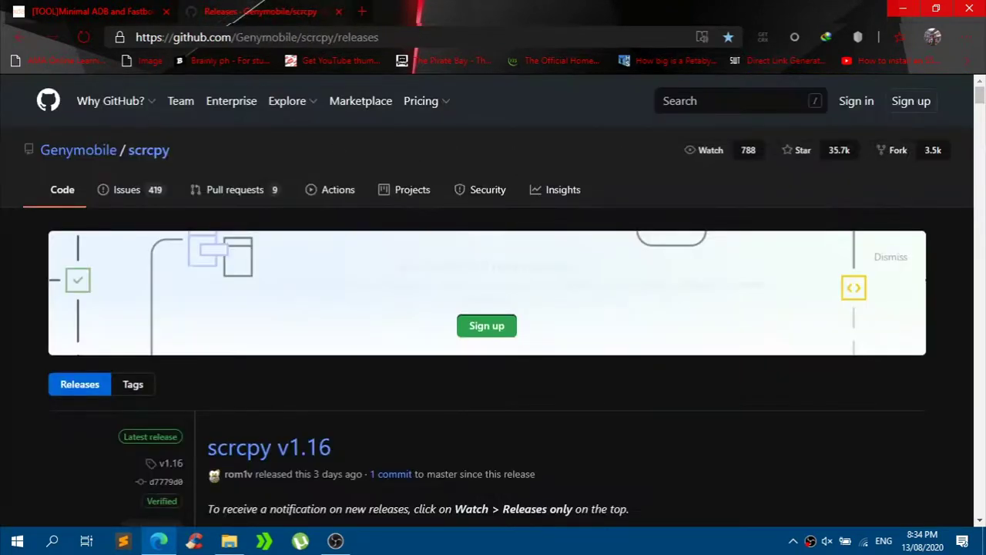
{"action": "scroll", "coordinate": [739, 352], "scroll_direction": "down", "scroll_amount": 10}
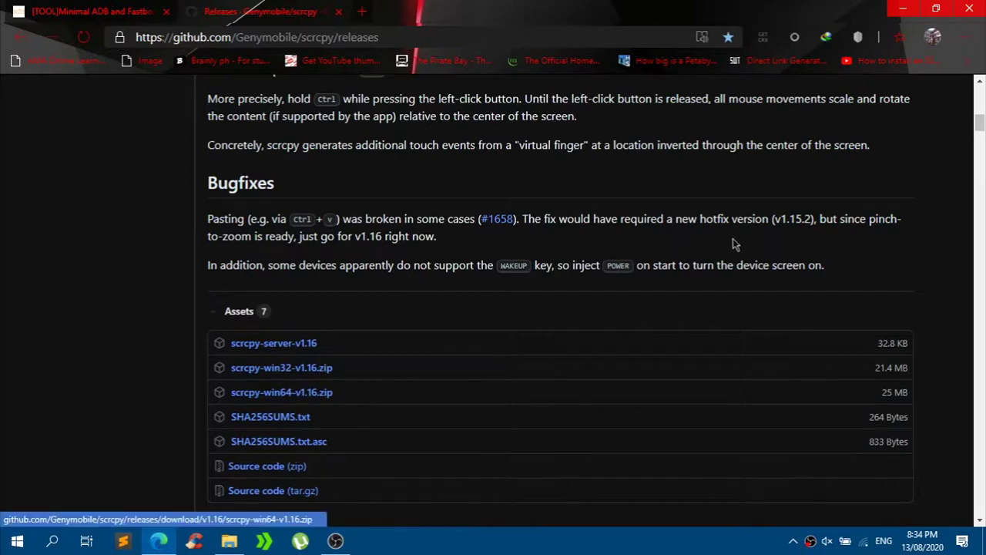
{"action": "left_click", "coordinate": [899, 8]}
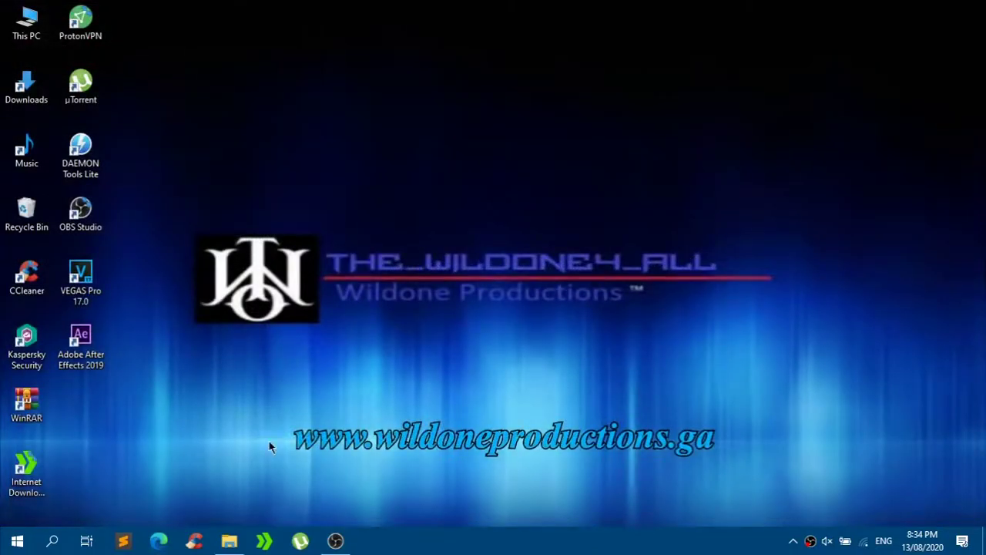
- Switch to File Explorer and refresh the Compressed folder in Downloads
{"action": "left_click", "coordinate": [229, 542]}
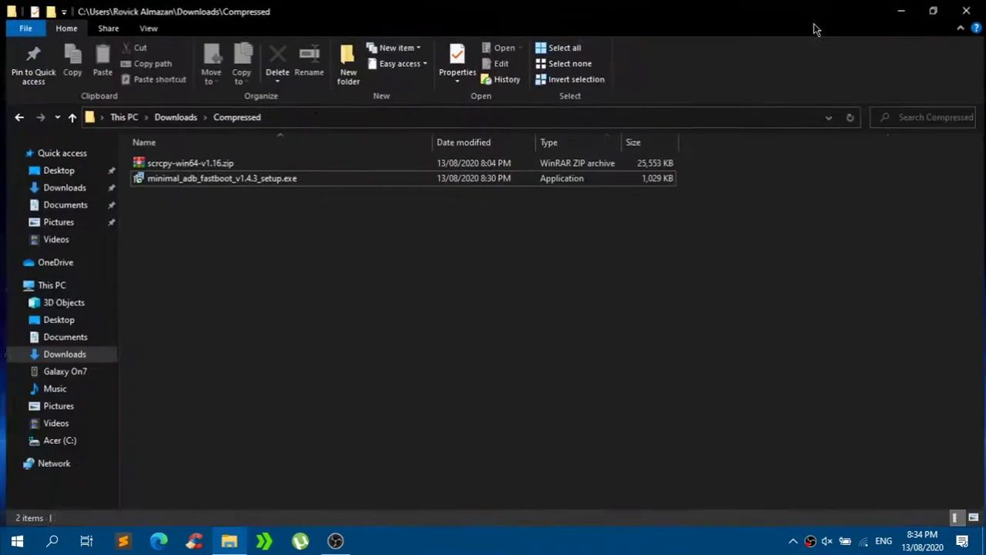
{"action": "left_click", "coordinate": [909, 22]}
{"action": "right_click", "coordinate": [593, 253]}
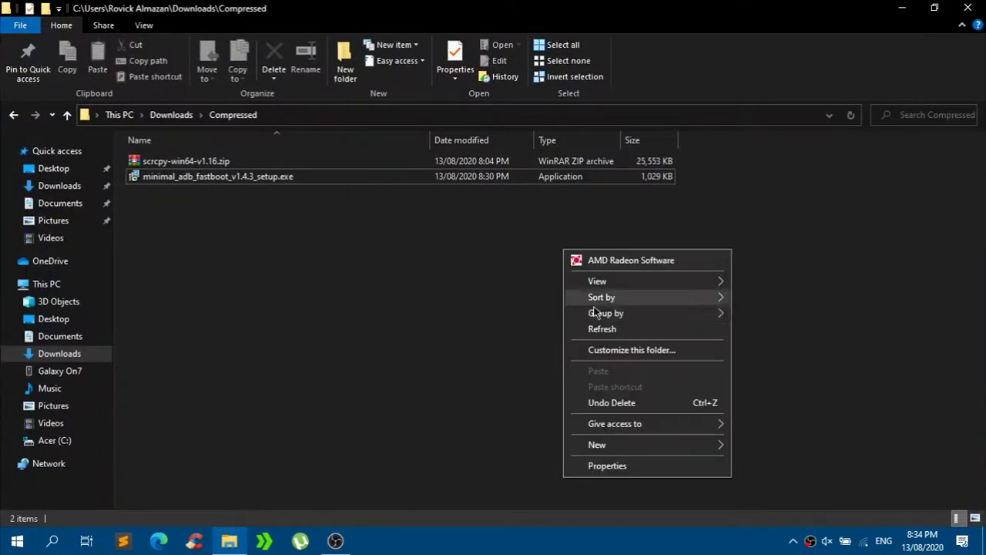
{"action": "left_click", "coordinate": [623, 329]}
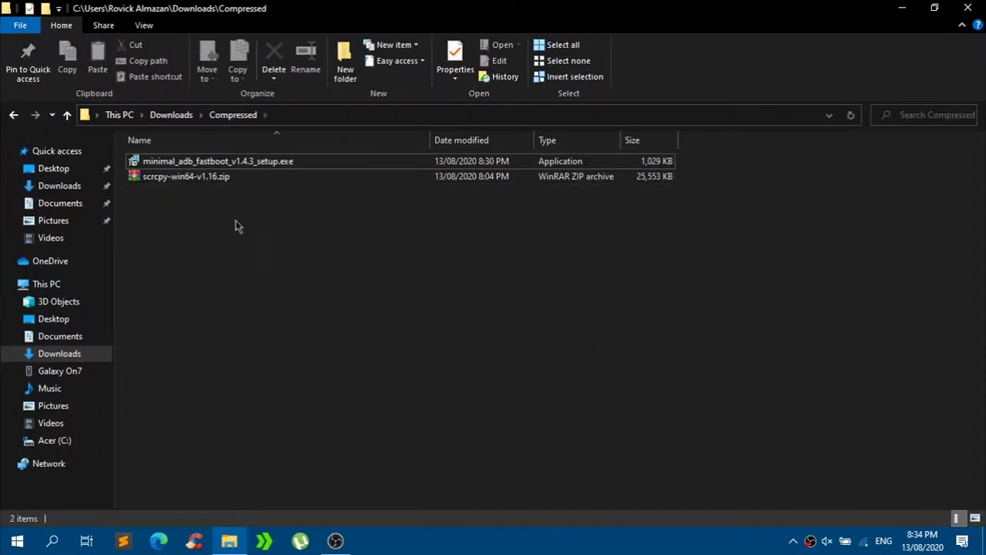
- Install Minimal ADB and Fastboot from minimal_adb_fastboot_v1.4.3_setup.exe, keeping the default folders and creating a desktop icon
{"action": "left_click", "coordinate": [208, 182]}
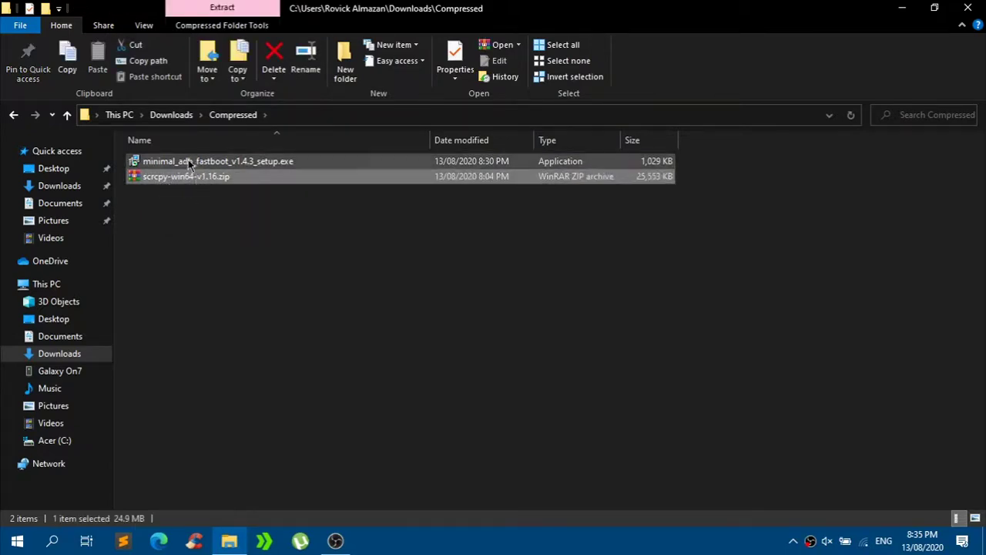
{"action": "left_click", "coordinate": [189, 164]}
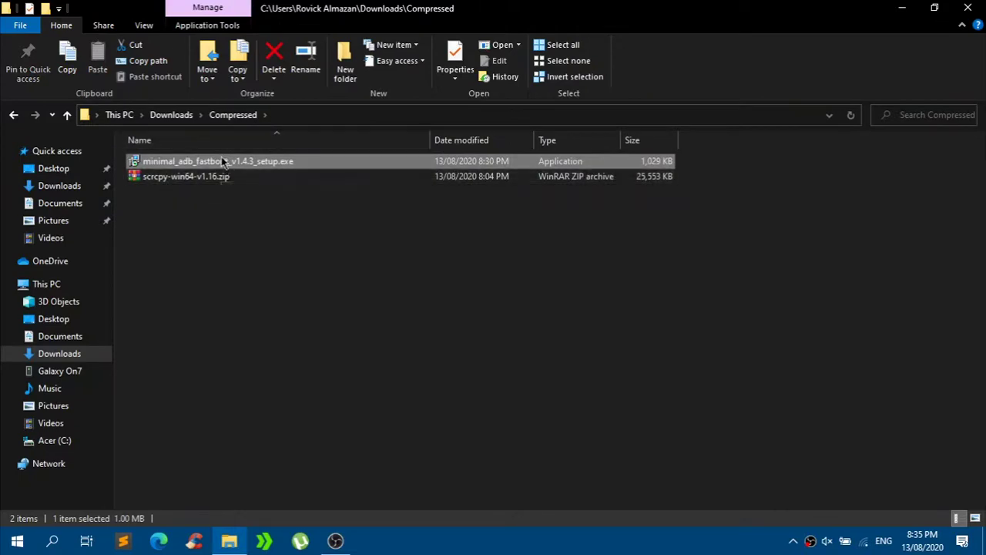
{"action": "double_click", "coordinate": [222, 159]}
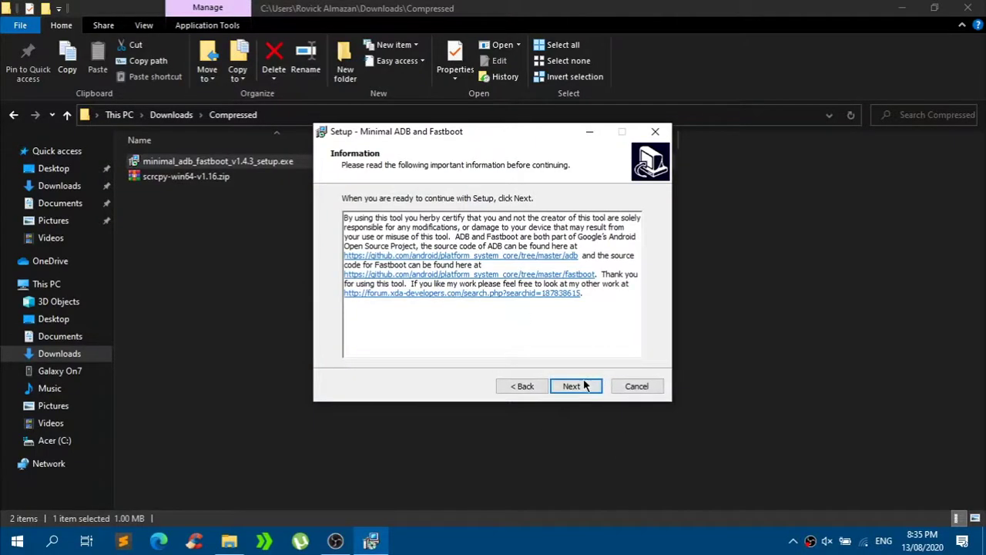
{"action": "left_click", "coordinate": [584, 385]}
{"action": "left_click", "coordinate": [574, 385]}
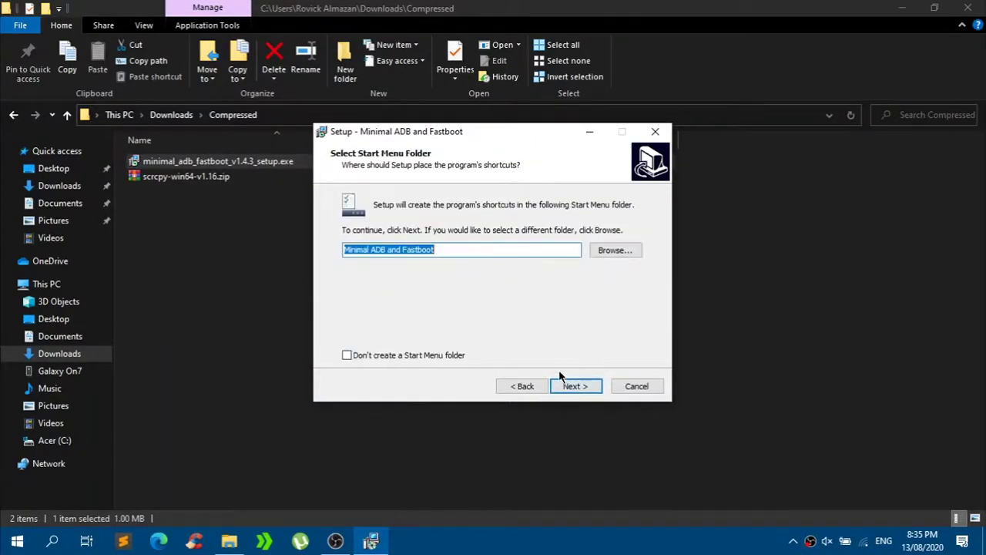
{"action": "left_click", "coordinate": [561, 392]}
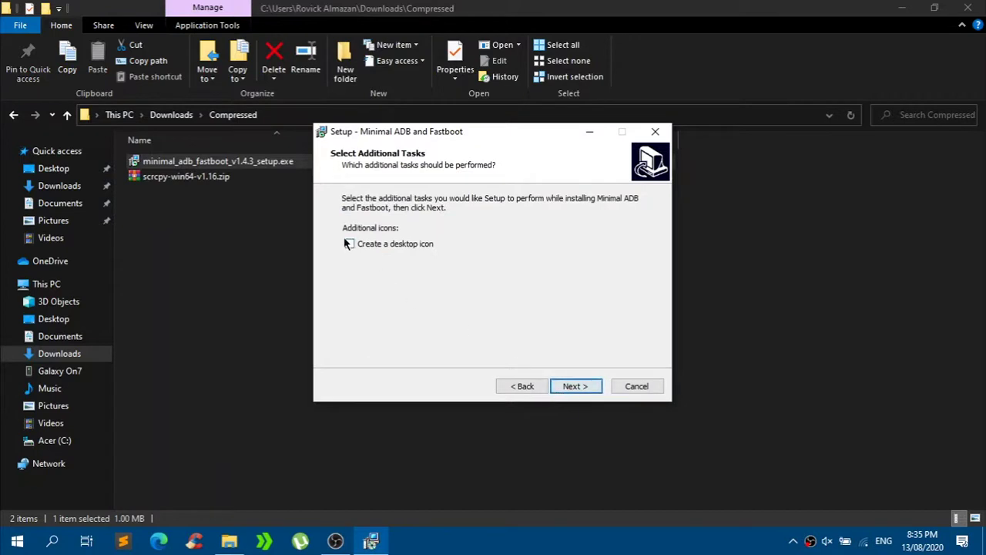
{"action": "left_click", "coordinate": [590, 386]}
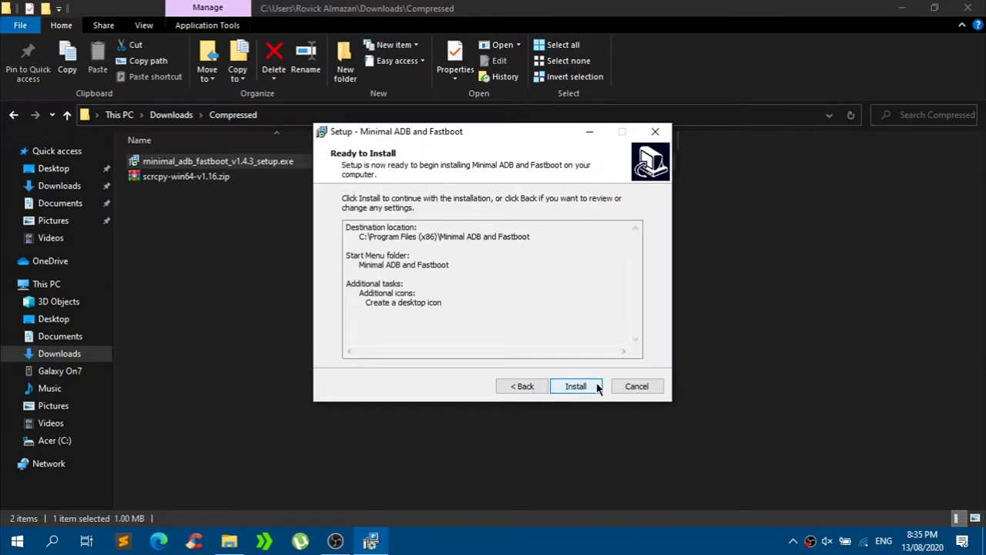
{"action": "left_click", "coordinate": [576, 386]}
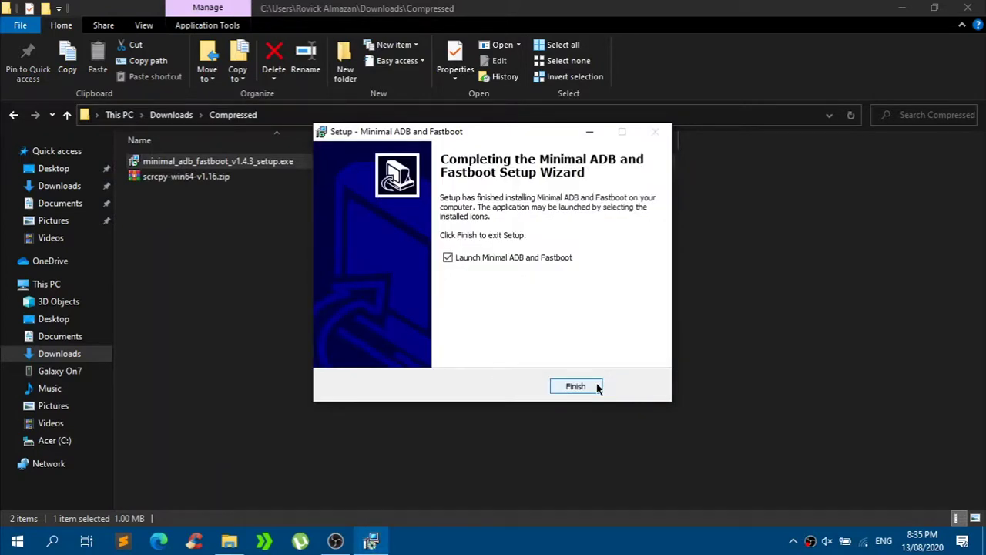
- Finish the setup without launching Minimal ADB and Fastboot, and minimize the Compressed folder window
{"action": "left_click", "coordinate": [473, 265]}
{"action": "left_click", "coordinate": [578, 386]}
{"action": "left_click", "coordinate": [901, 8]}
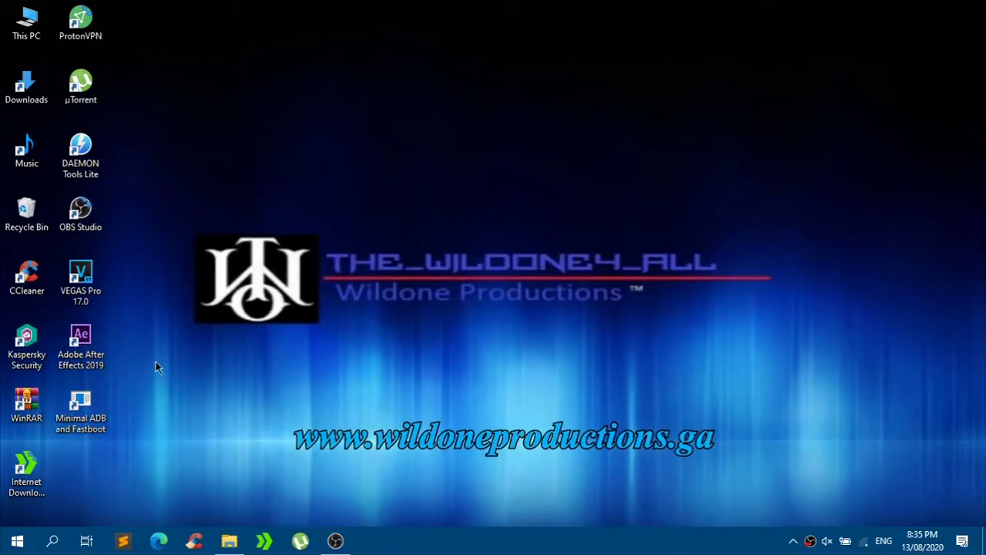
- Open the install location of the Minimal ADB and Fastboot desktop shortcut in File Explorer
{"action": "left_click", "coordinate": [93, 410]}
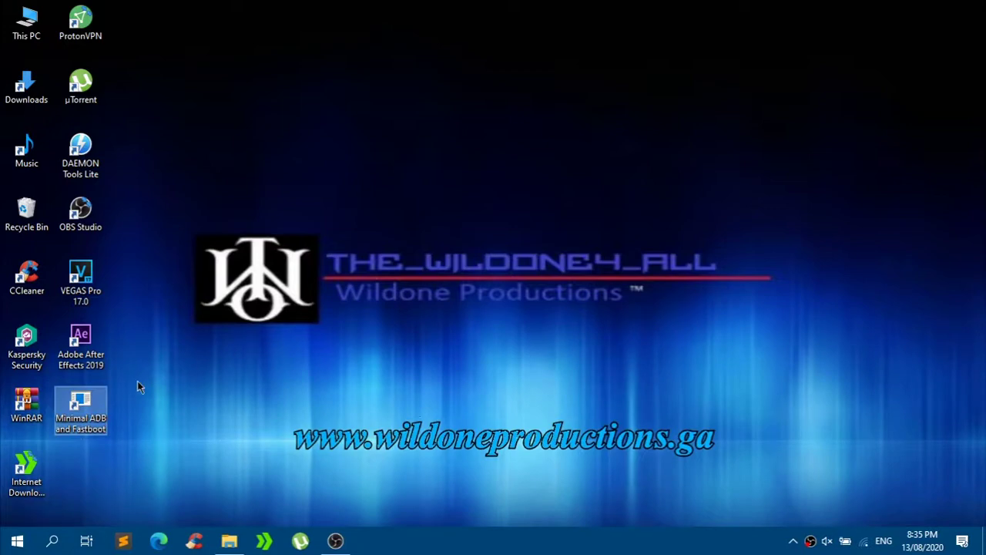
{"action": "right_click", "coordinate": [94, 410]}
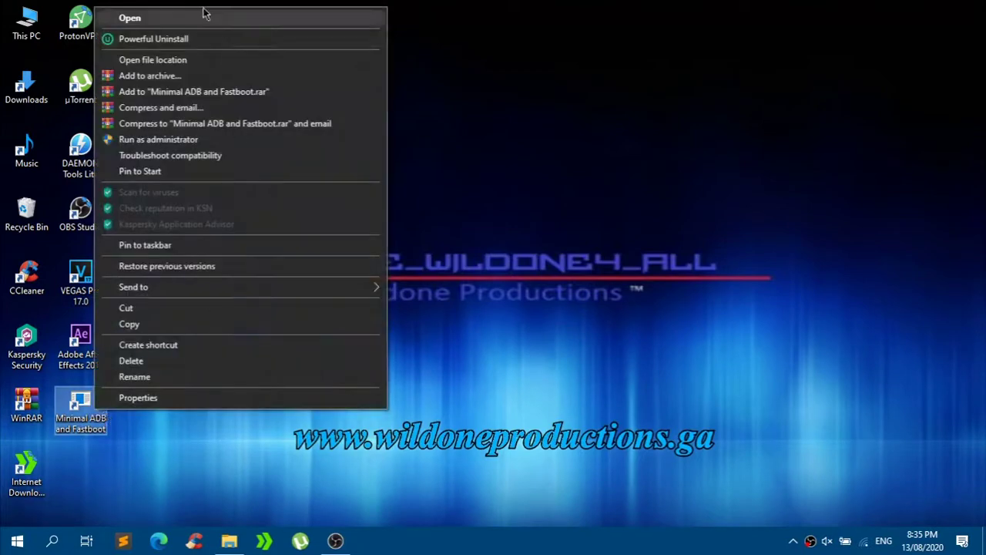
{"action": "left_click", "coordinate": [187, 59]}
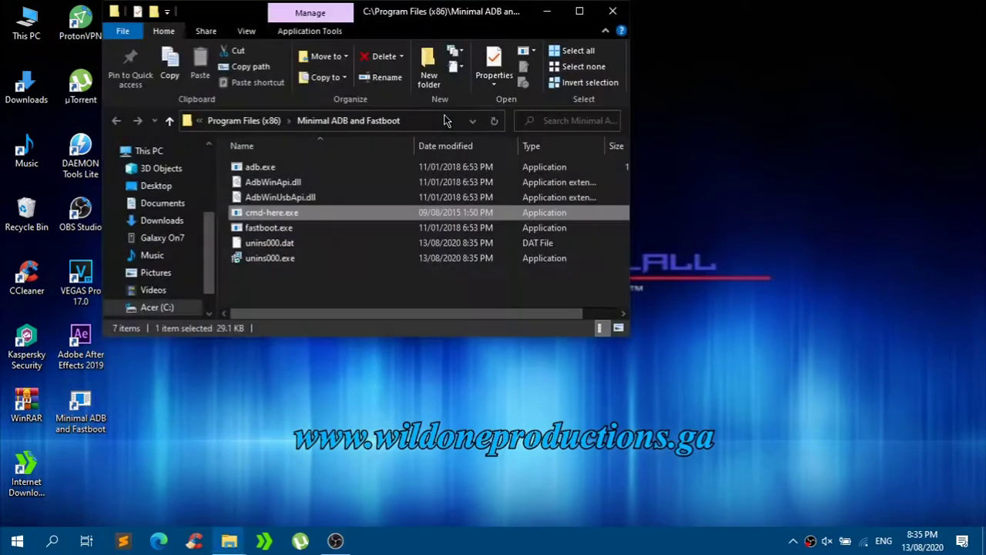
{"action": "left_click", "coordinate": [408, 287]}
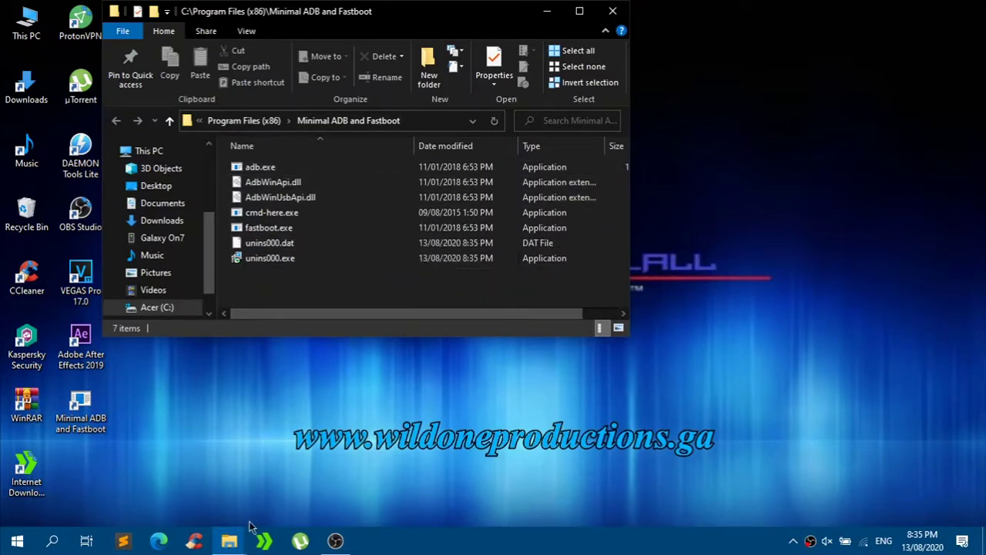
{"action": "right_click", "coordinate": [324, 419]}
{"action": "left_click", "coordinate": [354, 289]}
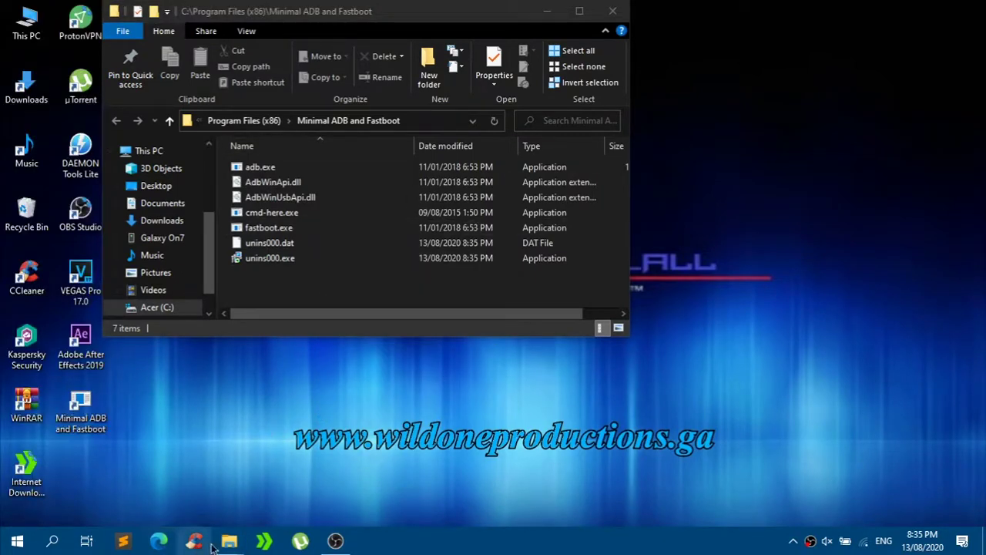
- Open scrcpy-win64-v1.16.zip from the Compressed folder in WinRAR, and close the folder window and the licence reminder
{"action": "mouse_move", "coordinate": [230, 541]}
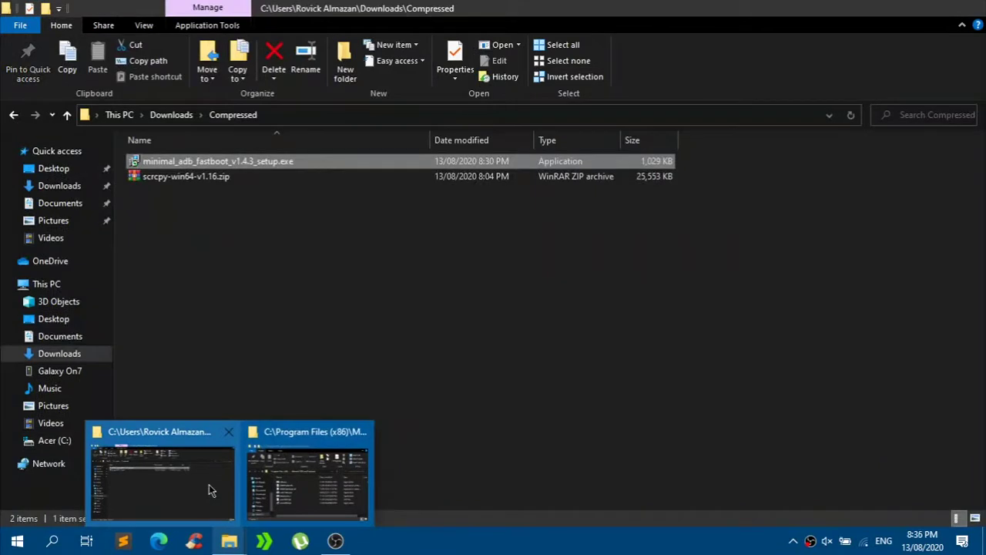
{"action": "left_click", "coordinate": [209, 484]}
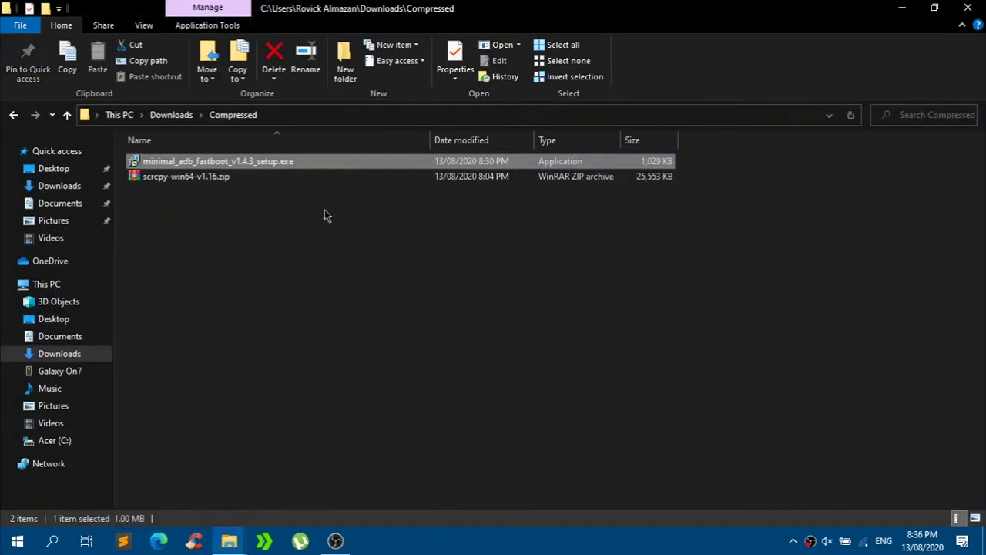
{"action": "left_click_drag", "start_coordinate": [143, 195], "coordinate": [189, 185]}
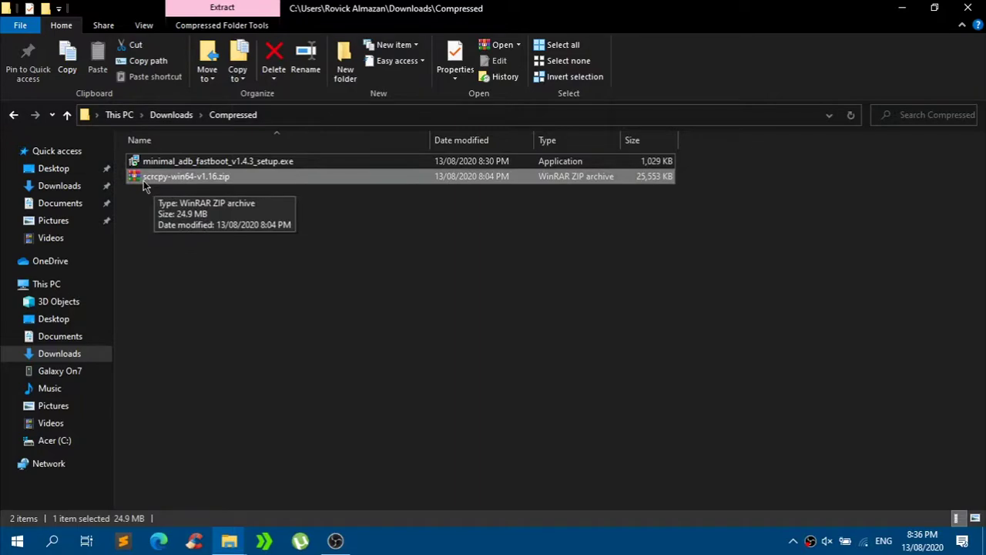
{"action": "right_click", "coordinate": [185, 182]}
{"action": "left_click", "coordinate": [216, 191]}
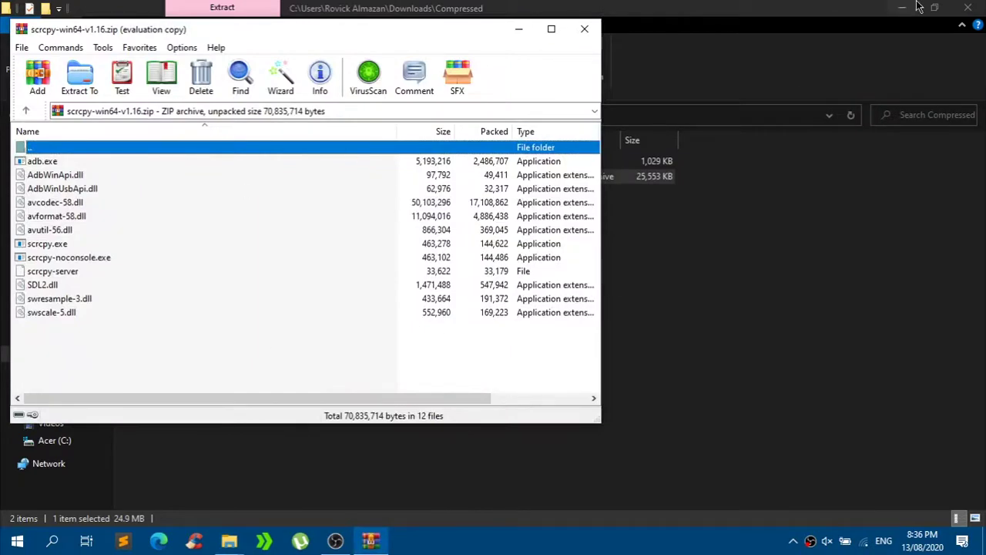
{"action": "left_click", "coordinate": [963, 7]}
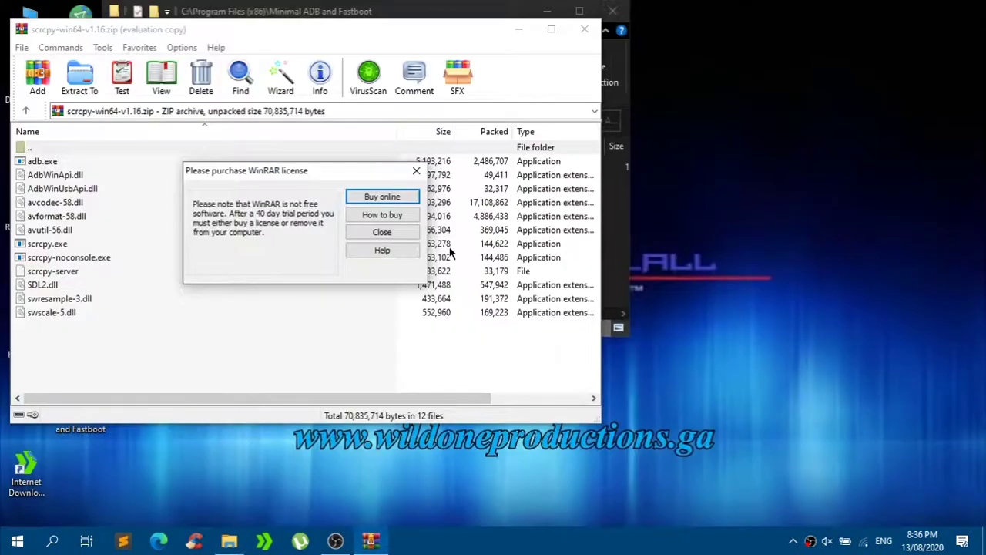
{"action": "left_click", "coordinate": [382, 232]}
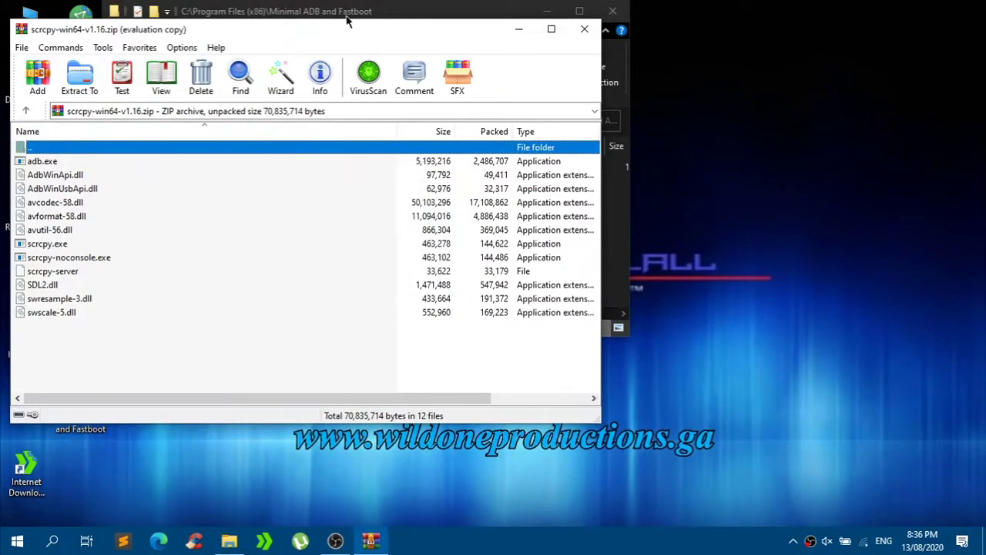
- Move all files from the scrcpy archive into the Minimal ADB and Fastboot folder, skipping same-named files and granting administrator permission for all items
{"action": "left_click_drag", "start_coordinate": [337, 25], "coordinate": [651, 0]}
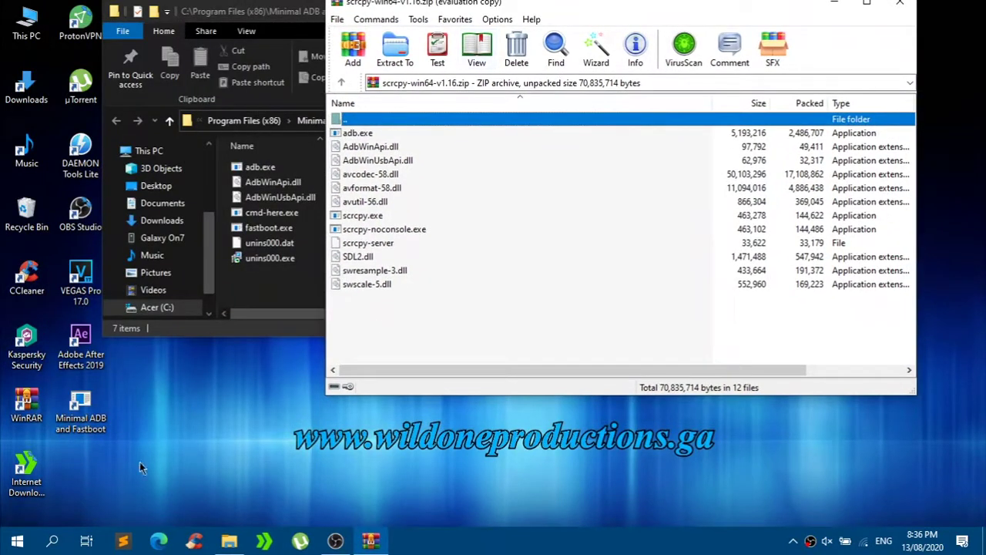
{"action": "left_click_drag", "start_coordinate": [436, 331], "coordinate": [366, 151]}
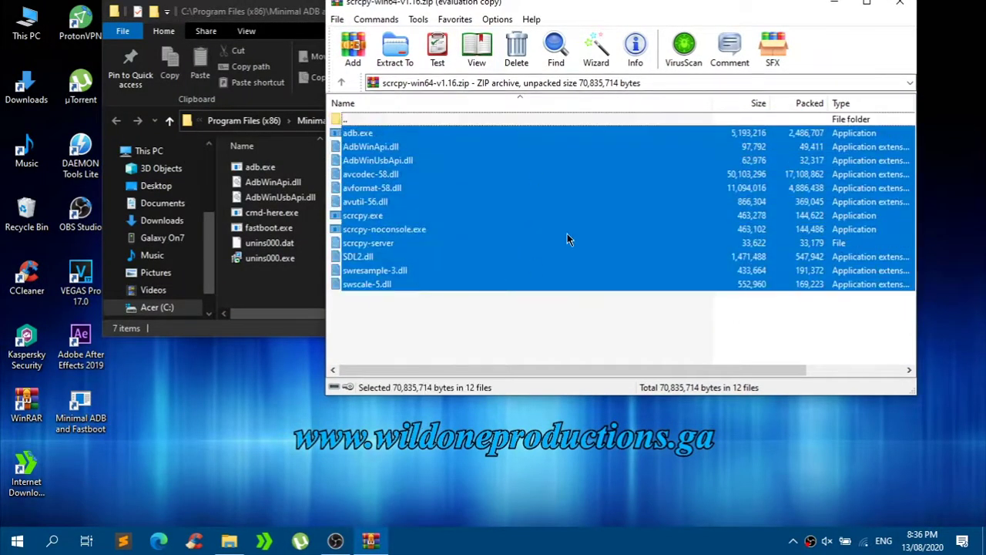
{"action": "left_click", "coordinate": [509, 272]}
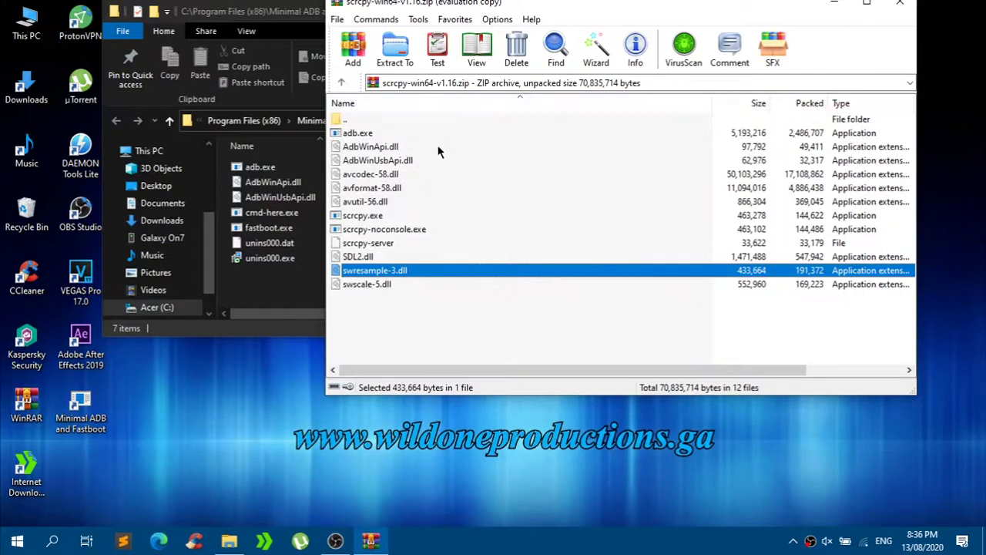
{"action": "left_click", "coordinate": [432, 133]}
{"action": "left_click_drag", "start_coordinate": [424, 316], "coordinate": [442, 145]}
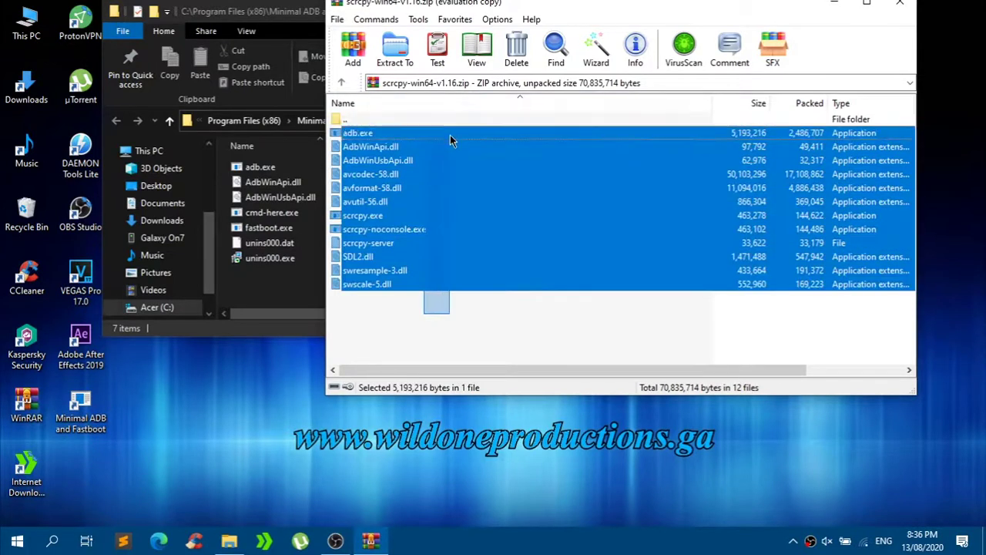
{"action": "left_click_drag", "start_coordinate": [486, 215], "coordinate": [288, 256]}
{"action": "left_click_drag", "start_coordinate": [251, 189], "coordinate": [281, 277]}
{"action": "mouse_move", "coordinate": [282, 285]}
{"action": "left_mouse_down"}
{"action": "mouse_move", "coordinate": [308, 171]}
{"action": "mouse_move", "coordinate": [298, 193]}
{"action": "mouse_move", "coordinate": [242, 168]}
{"action": "mouse_move", "coordinate": [290, 152]}
{"action": "mouse_move", "coordinate": [282, 286]}
{"action": "left_mouse_up"}
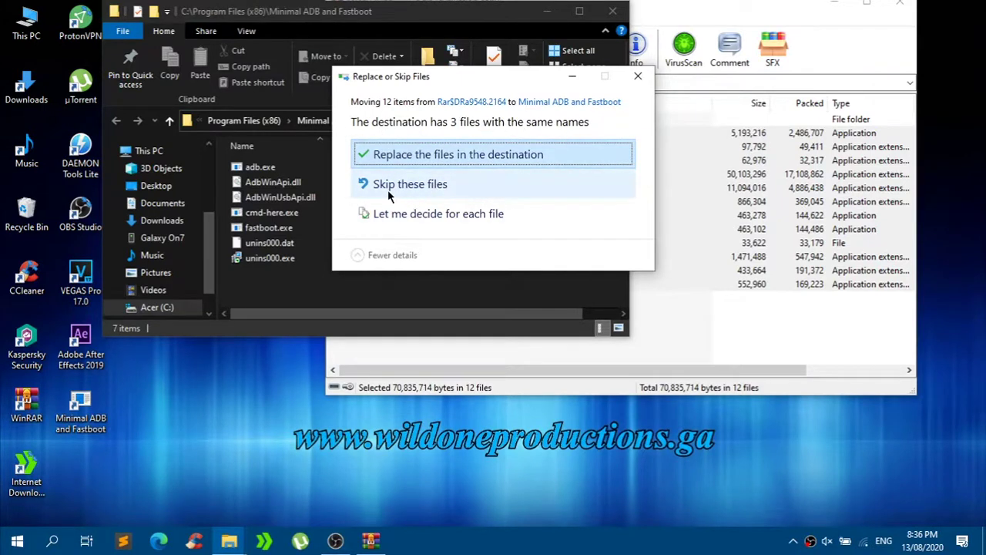
{"action": "left_click", "coordinate": [409, 193]}
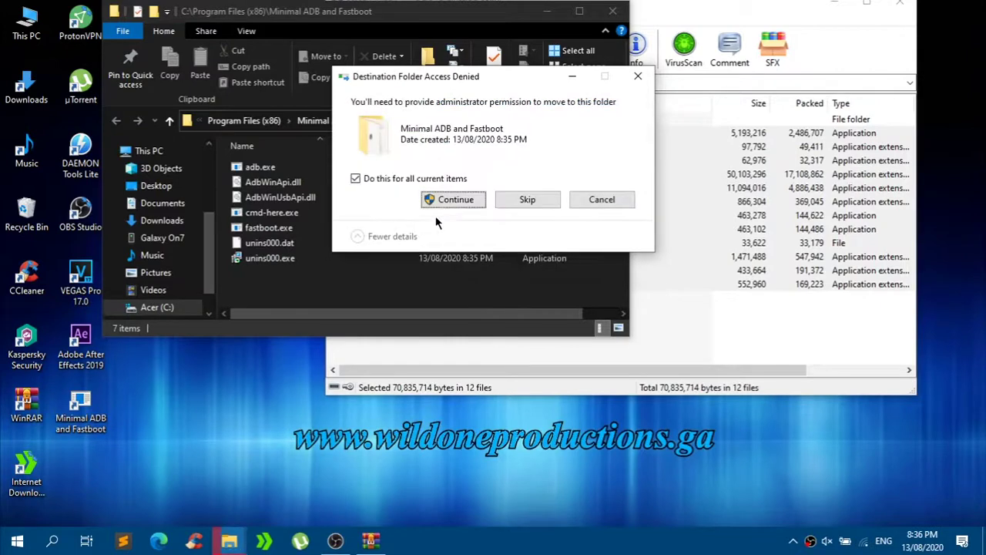
{"action": "left_click", "coordinate": [451, 200]}
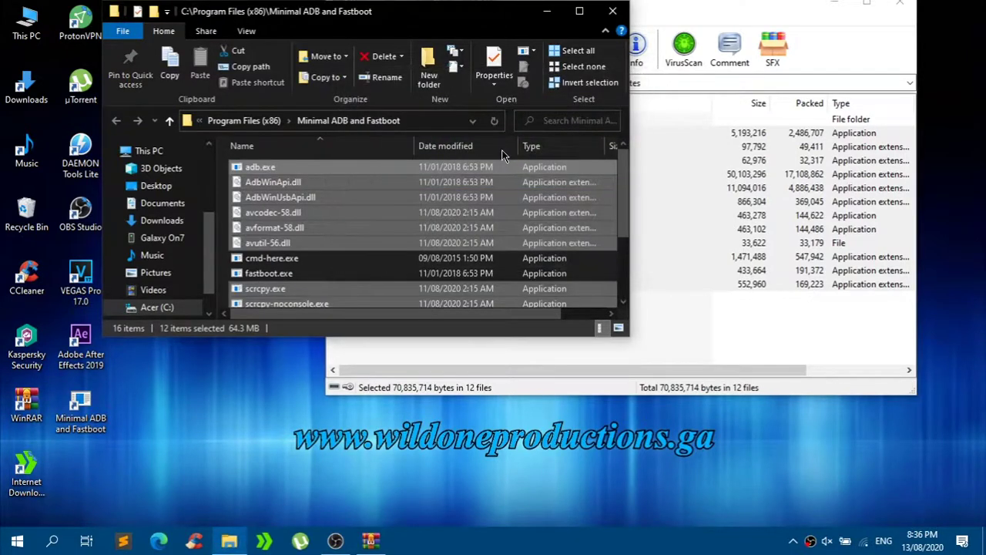
- Close the scrcpy archive, view the Minimal ADB and Fastboot folder maximized, and close it
{"action": "left_click", "coordinate": [899, 5]}
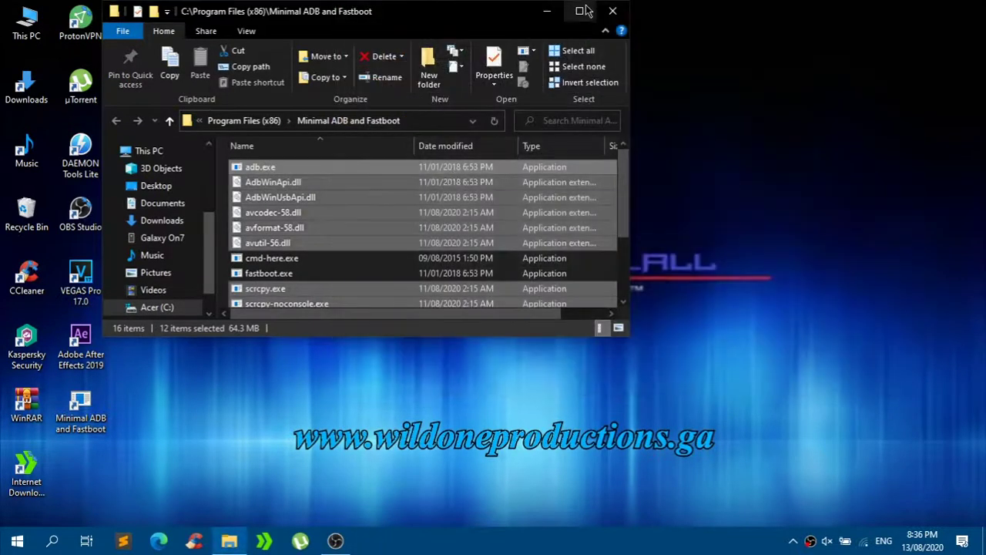
{"action": "left_click", "coordinate": [580, 11]}
{"action": "left_click", "coordinate": [588, 210]}
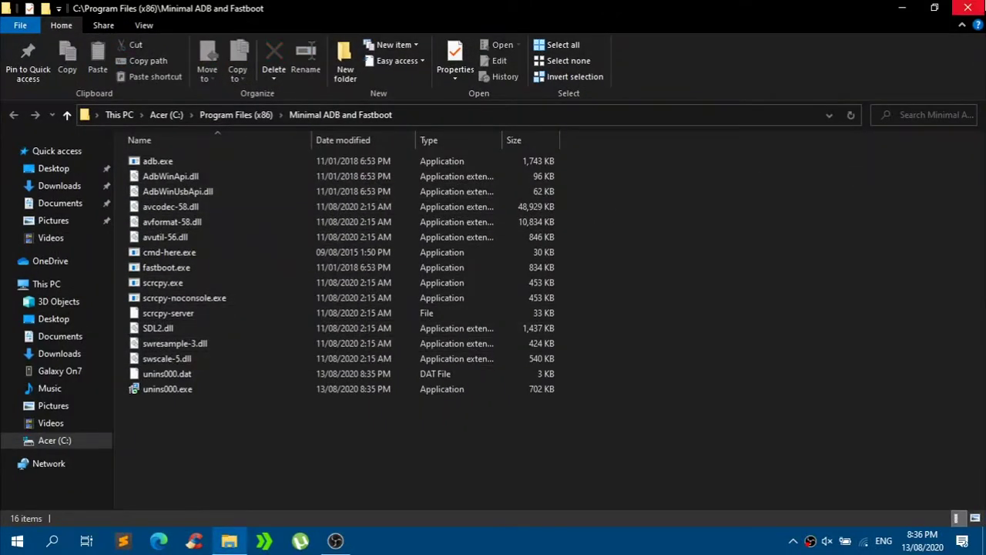
{"action": "left_click", "coordinate": [968, 8]}
{"action": "right_click", "coordinate": [429, 252]}
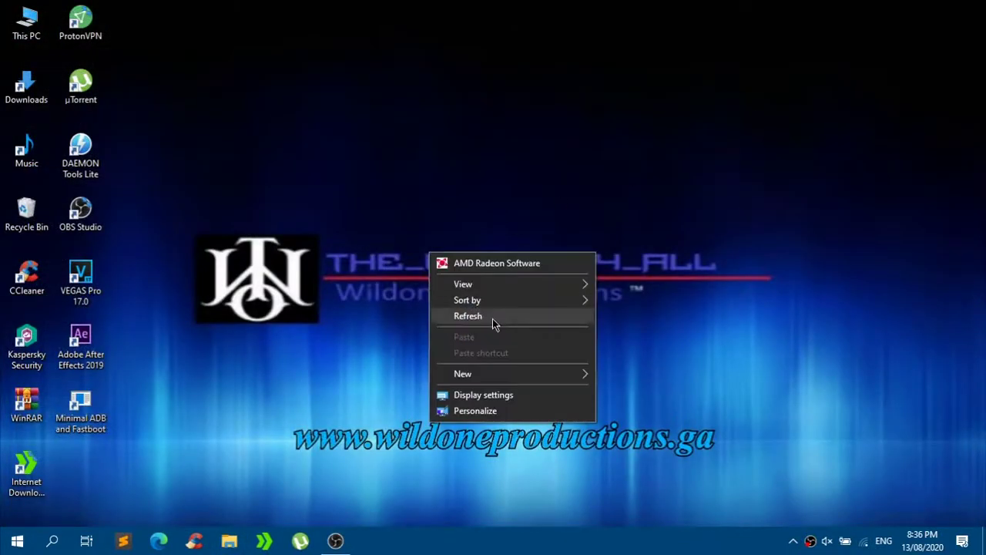
{"action": "left_click", "coordinate": [493, 318]}
{"action": "right_click", "coordinate": [414, 189]}
{"action": "left_click", "coordinate": [454, 245]}
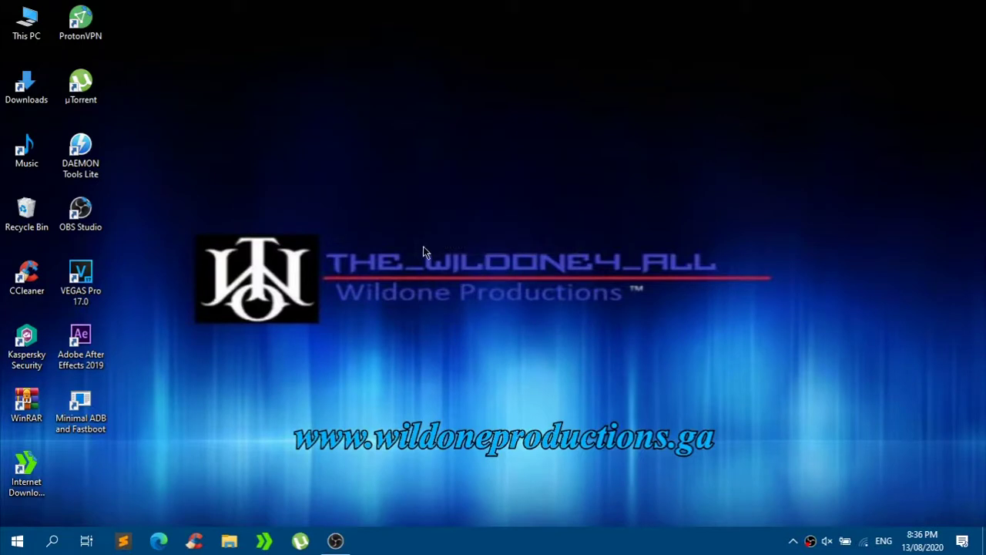
- Launch Minimal ADB and Fastboot from the desktop and move its command window clear of the desktop icons
{"action": "double_click", "coordinate": [89, 435]}
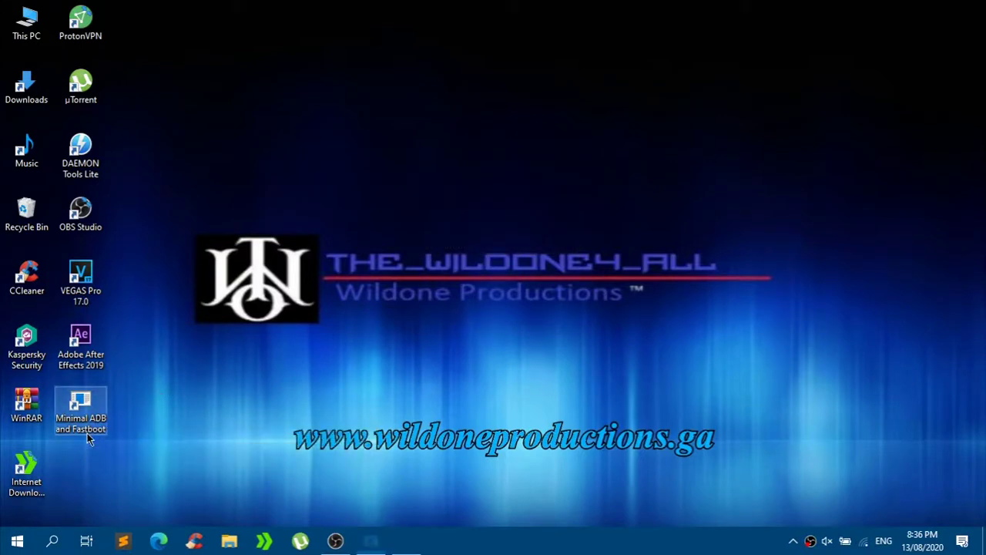
{"action": "left_click", "coordinate": [125, 482]}
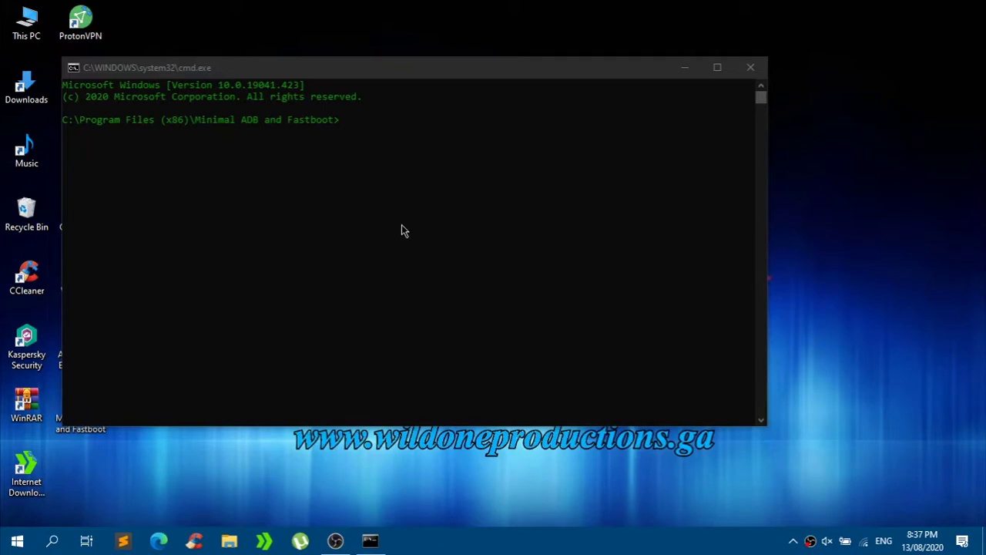
{"action": "left_click_drag", "start_coordinate": [393, 66], "coordinate": [498, 38]}
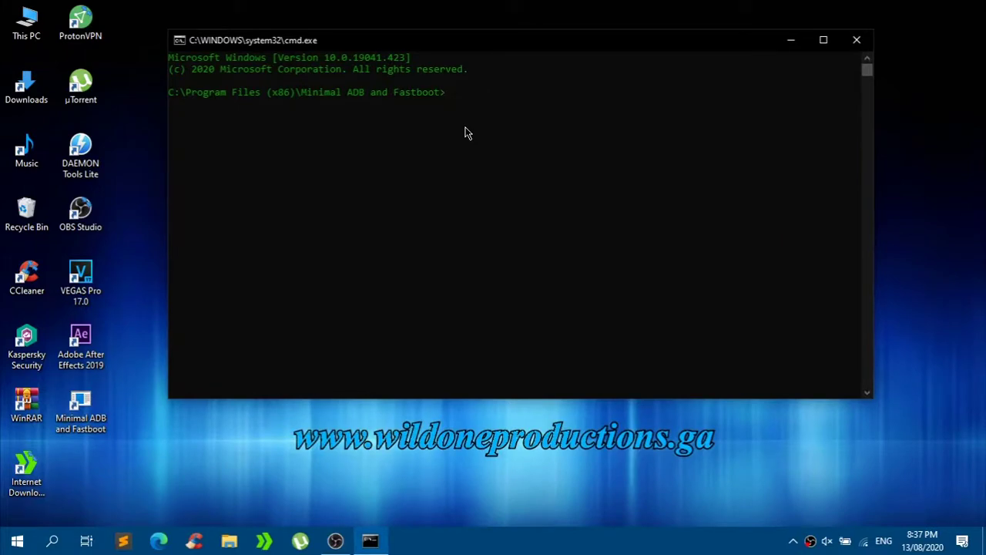
- Check This PC for the connected Galaxy On7 phone, and close the window
{"action": "double_click", "coordinate": [27, 23]}
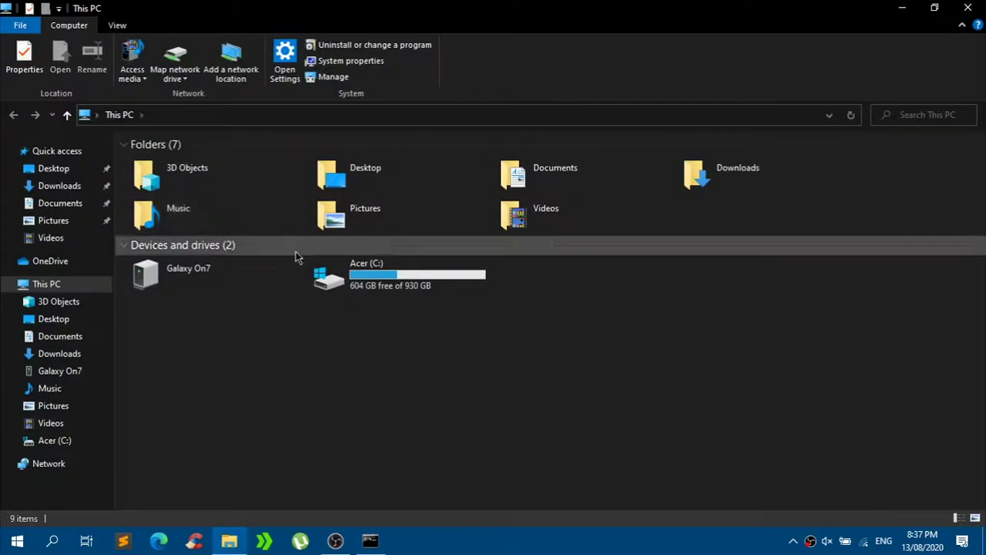
{"action": "left_click_drag", "start_coordinate": [183, 367], "coordinate": [389, 291]}
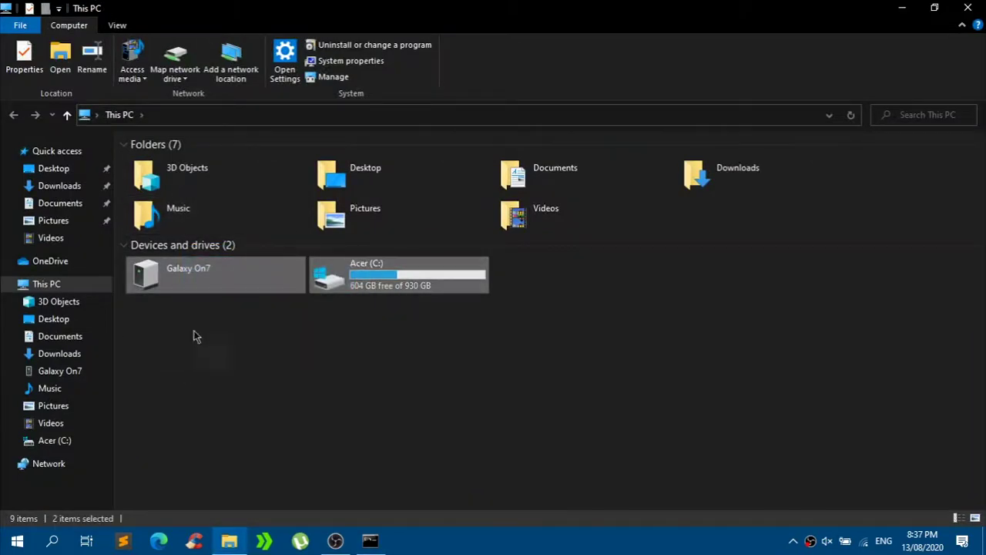
{"action": "left_click", "coordinate": [206, 266]}
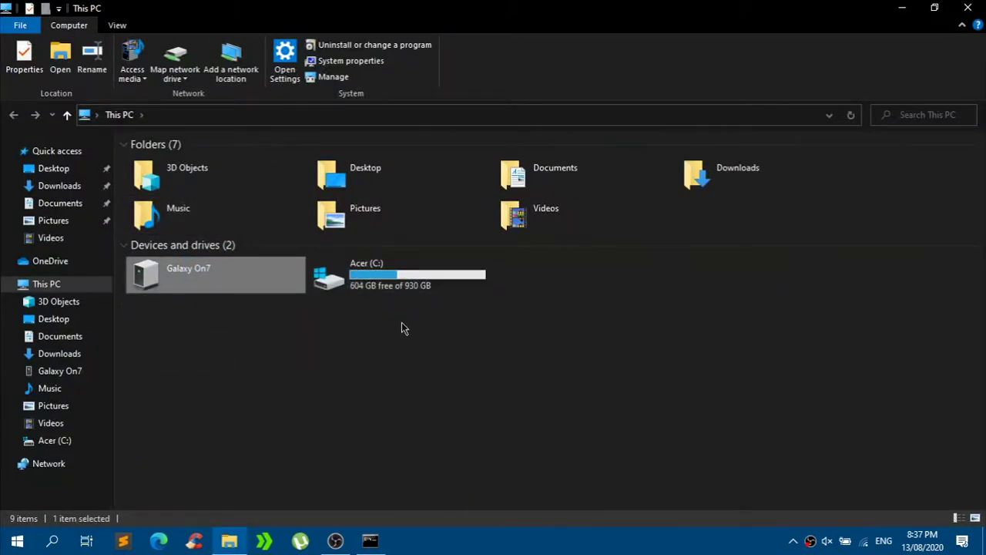
{"action": "left_click", "coordinate": [968, 8]}
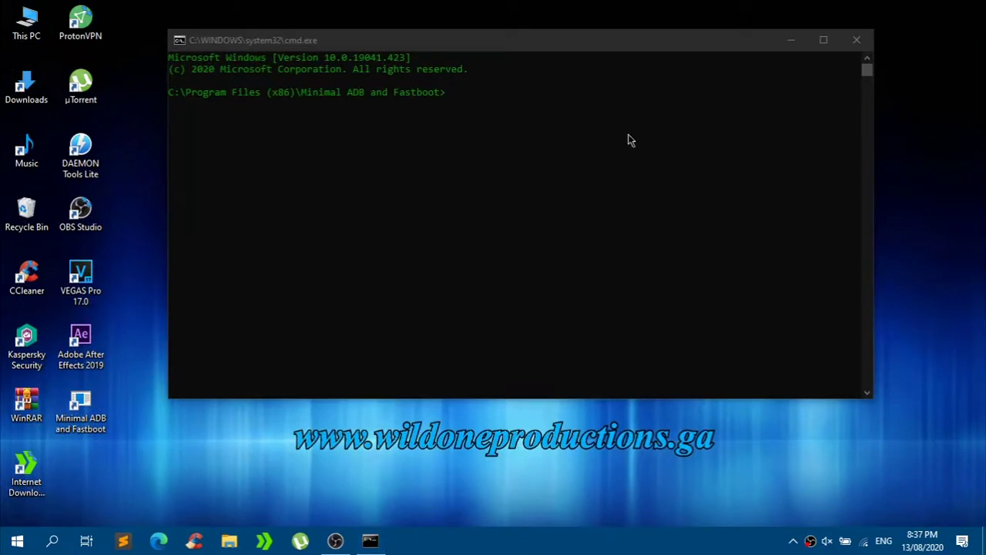
- Run adb devices twice in the Minimal ADB and Fastboot command window to list the attached devices
{"action": "left_click", "coordinate": [395, 178]}
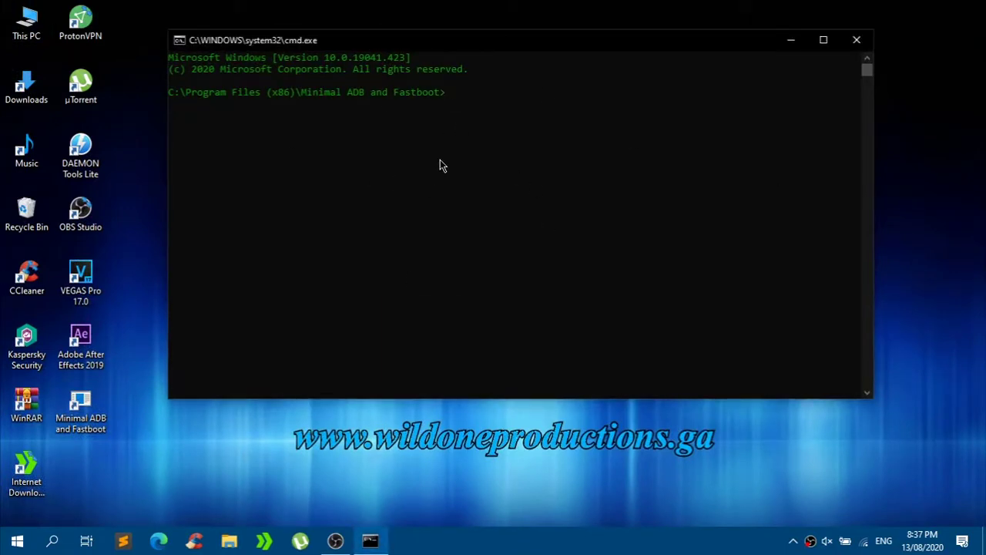
{"action": "type", "text": "adb devices"}
{"action": "key", "text": "Return"}
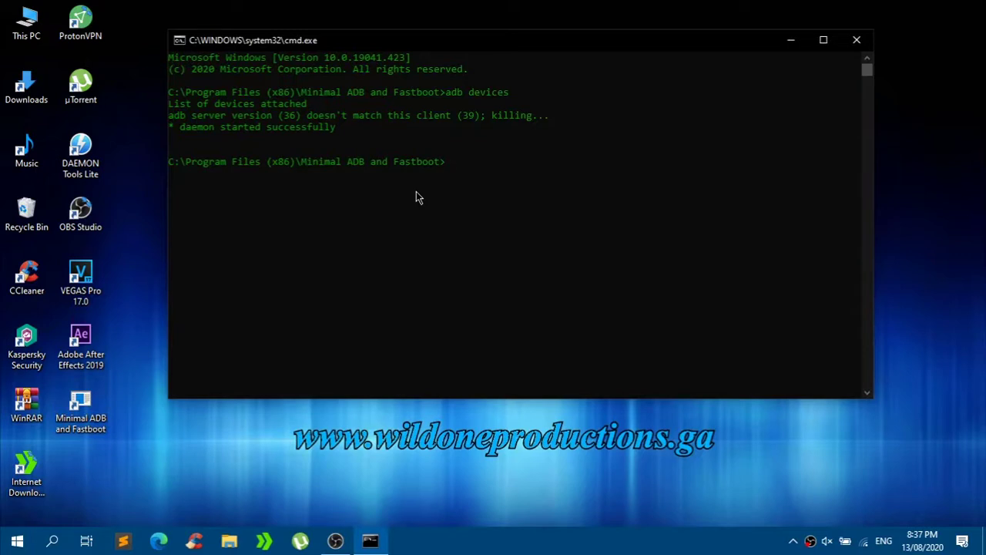
{"action": "type", "text": "adb devices"}
{"action": "key", "text": "Return"}
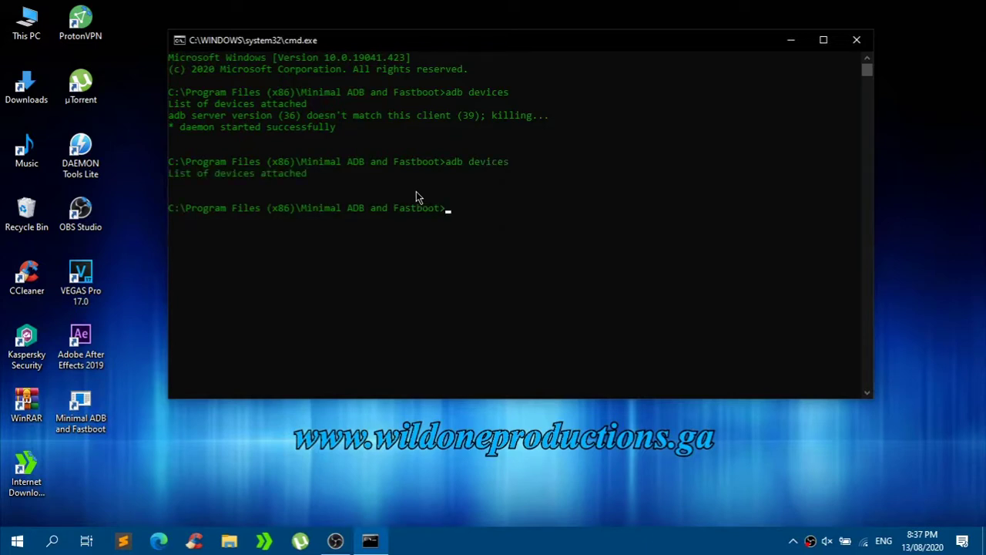
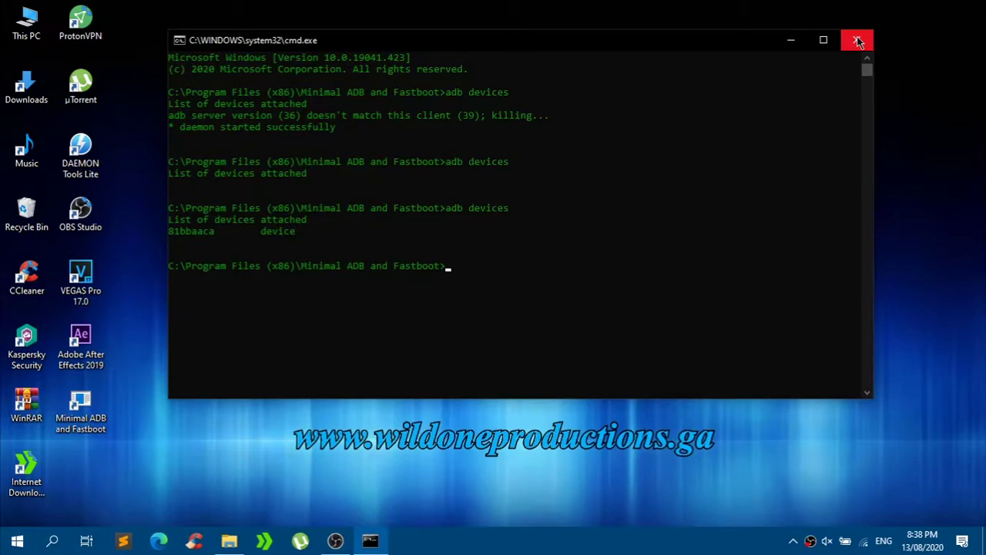
- Restart Minimal ADB and Fastboot in a fresh command window and run adb devices
{"action": "left_click", "coordinate": [859, 41]}
{"action": "double_click", "coordinate": [80, 408]}
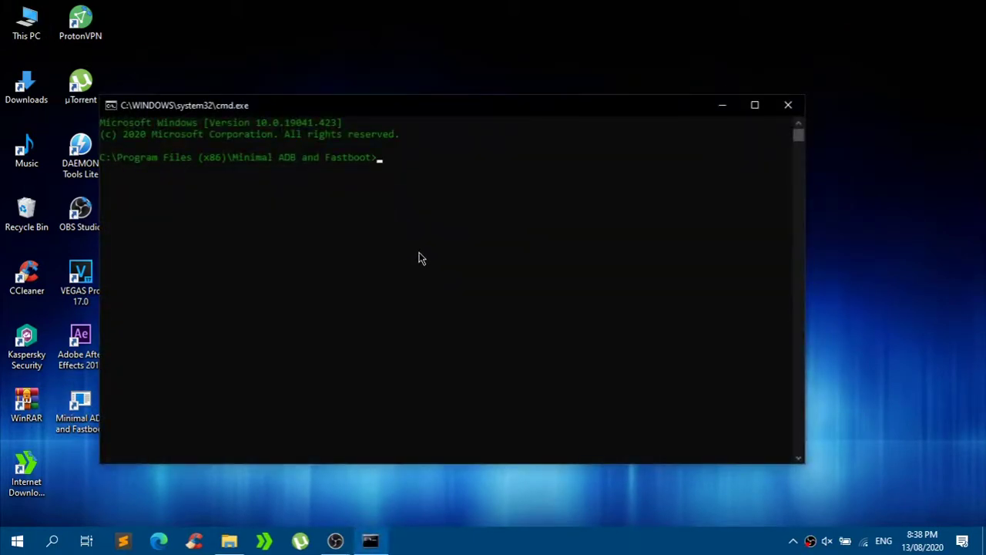
{"action": "type", "text": "adb devices"}
{"action": "key", "text": "Return"}
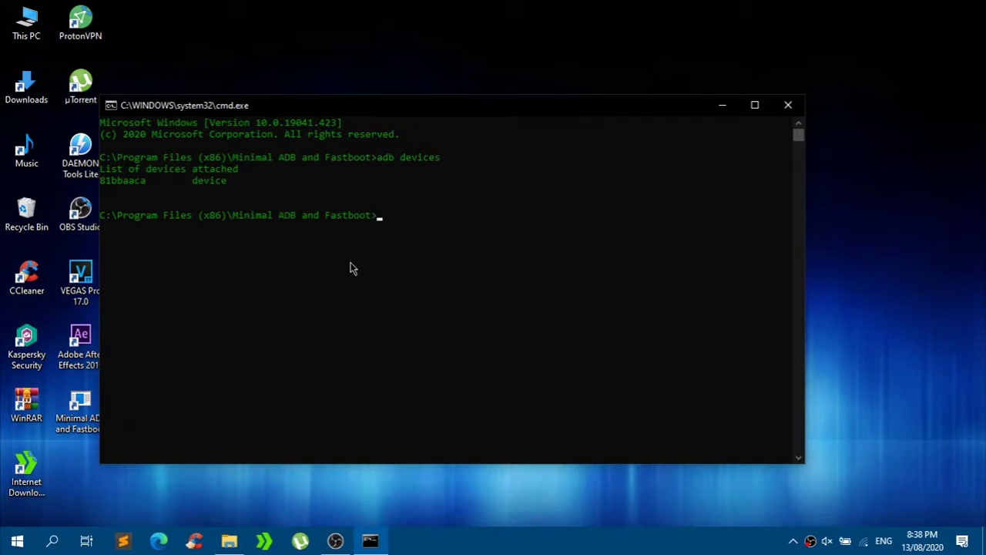
- Restart the ADB server with adb kill-server and adb start-server
{"action": "type", "text": "adb kill-server"}
{"action": "key", "text": "Return"}
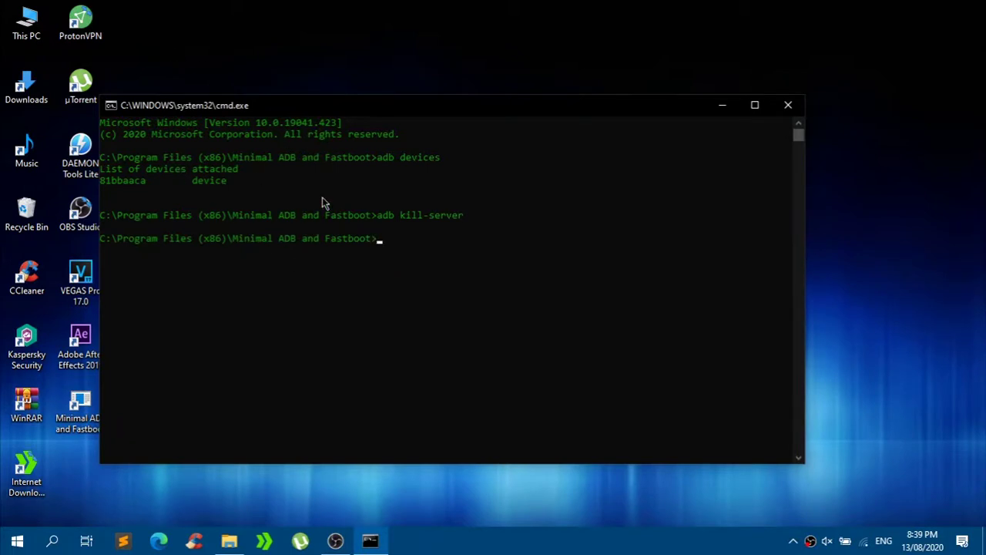
{"action": "type", "text": "adb start-server"}
{"action": "key", "text": "Return"}
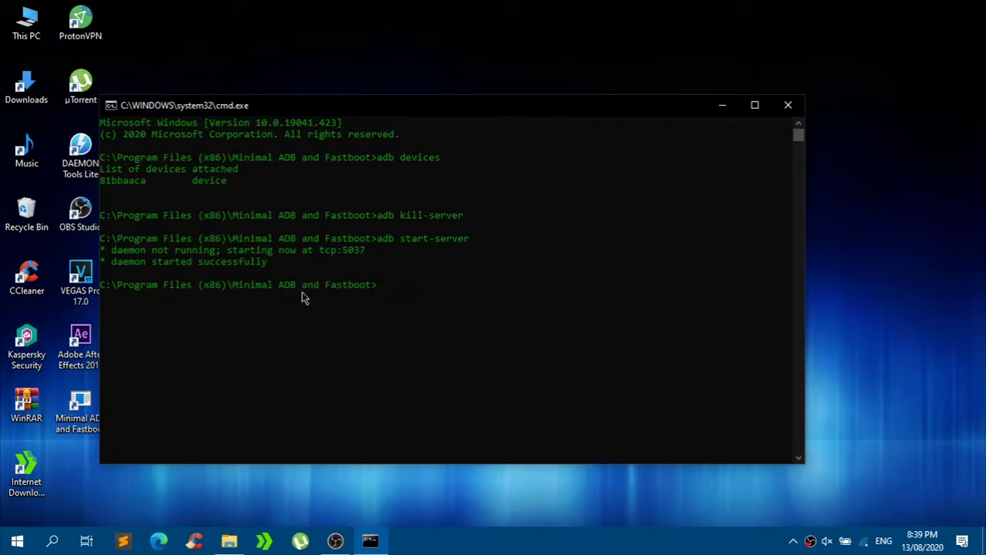
- List the attached devices with adb devices, retrying after the mistyped adb device
{"action": "type", "text": "adb device"}
{"action": "key", "text": "Return"}
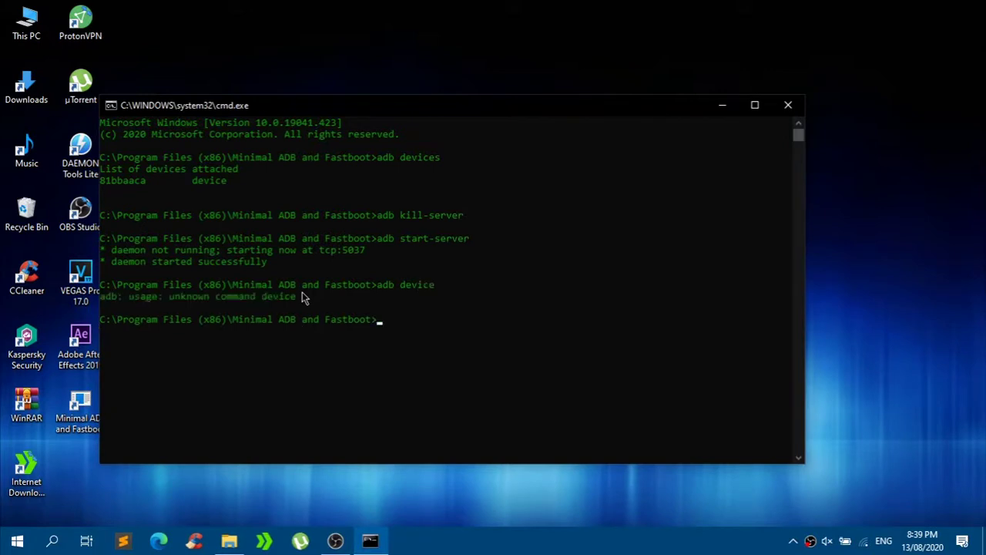
{"action": "type", "text": "adb devices"}
{"action": "key", "text": "Return"}
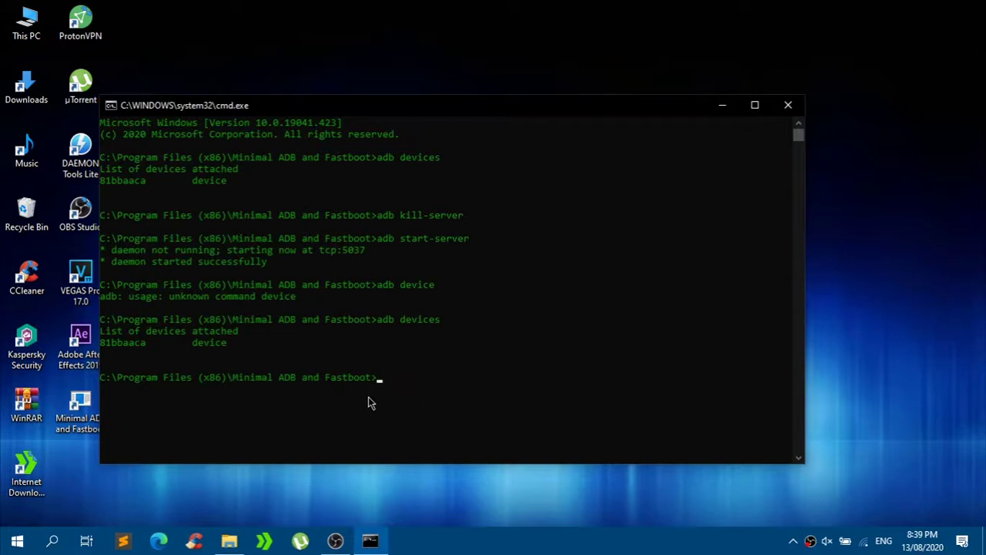
- Try the command scrpy, and check the scrcpy archive's exact name in the Compressed folder in Downloads
{"action": "type", "text": "py"}
{"action": "key", "text": "Return"}
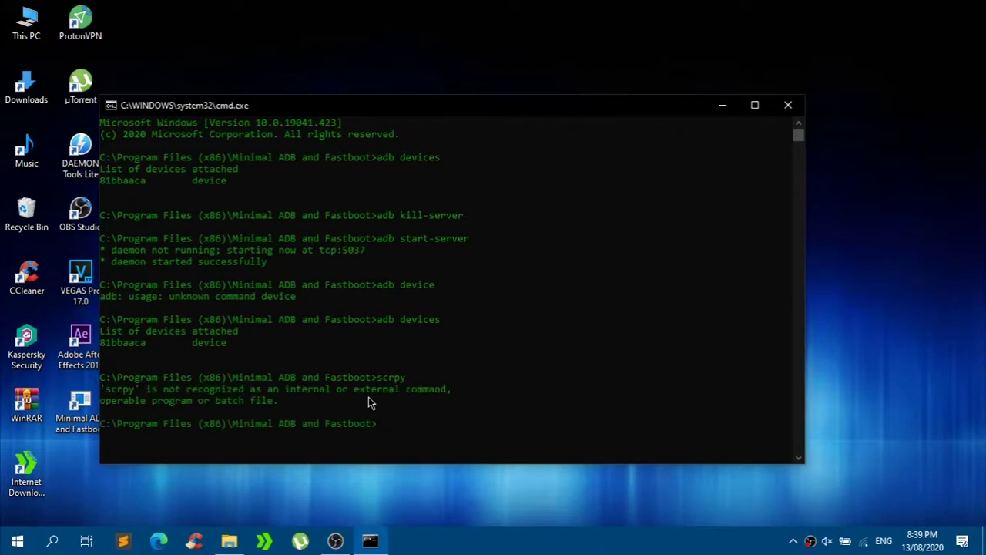
{"action": "left_click", "coordinate": [27, 87]}
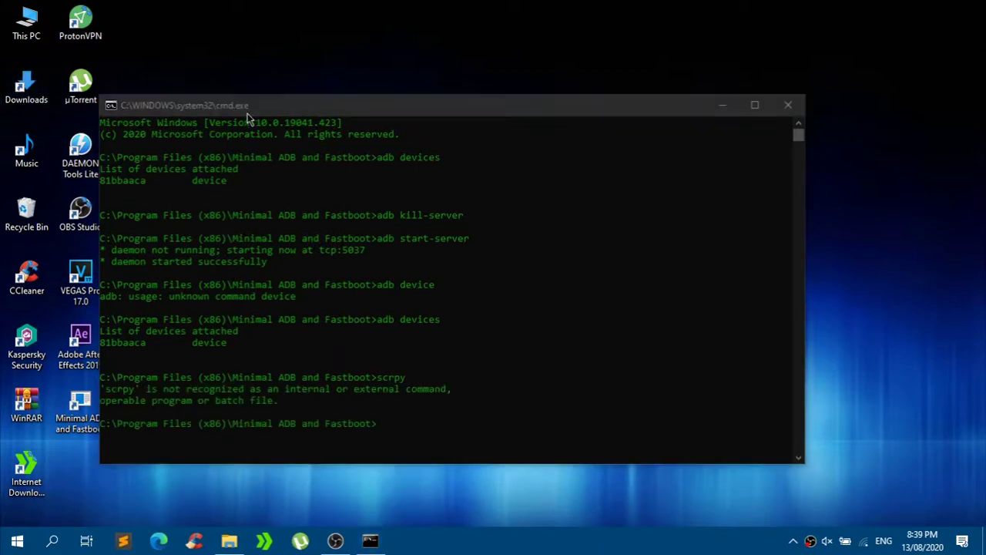
{"action": "double_click", "coordinate": [248, 193]}
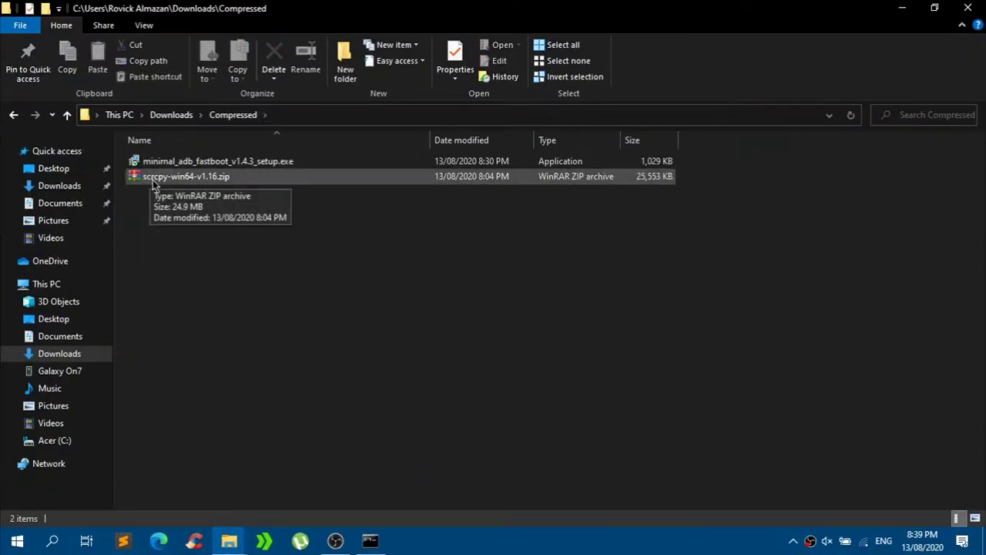
{"action": "left_click", "coordinate": [968, 7]}
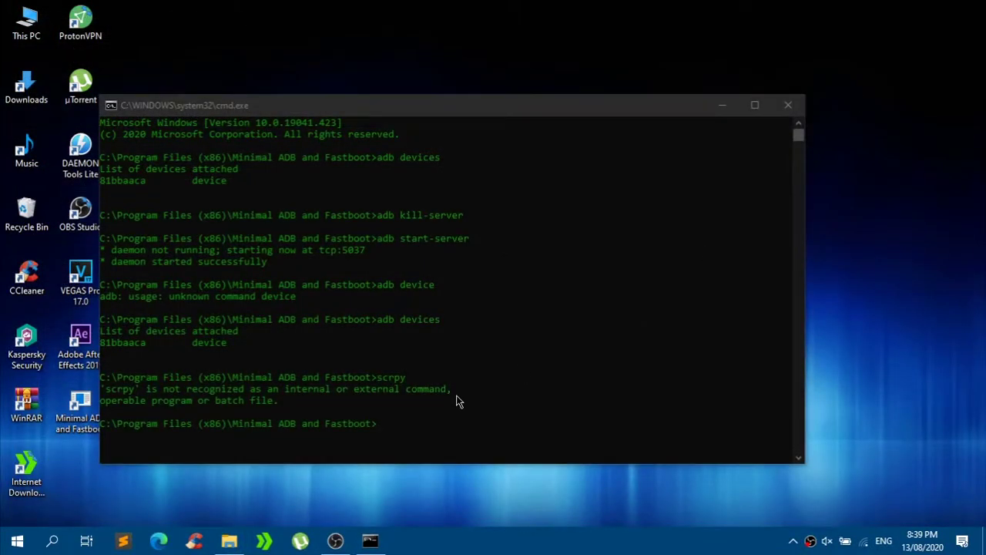
- Run scrcpy from the Minimal ADB and Fastboot command window to mirror the phone
{"action": "left_click", "coordinate": [457, 401]}
{"action": "type", "text": "scr"}
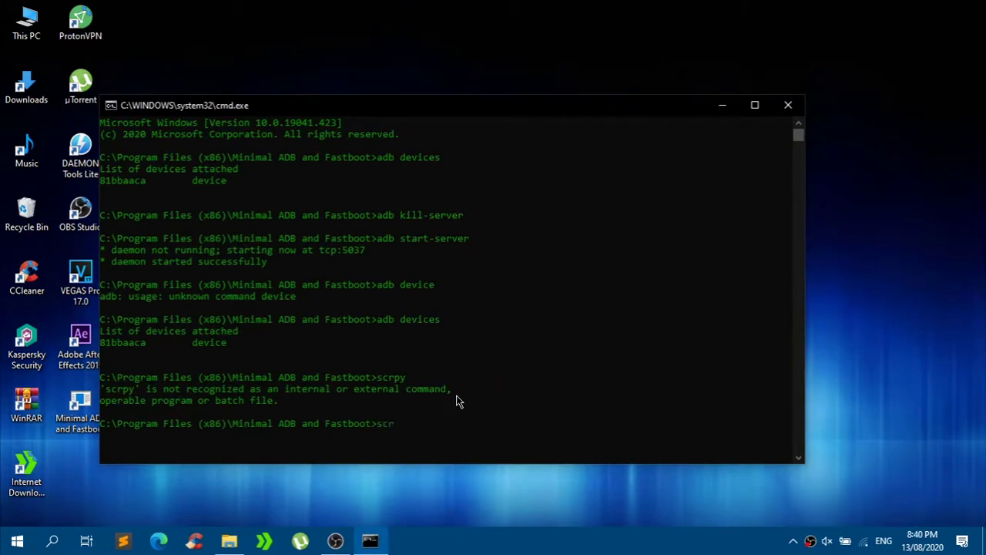
{"action": "type", "text": "cpy"}
{"action": "key", "text": "Return"}
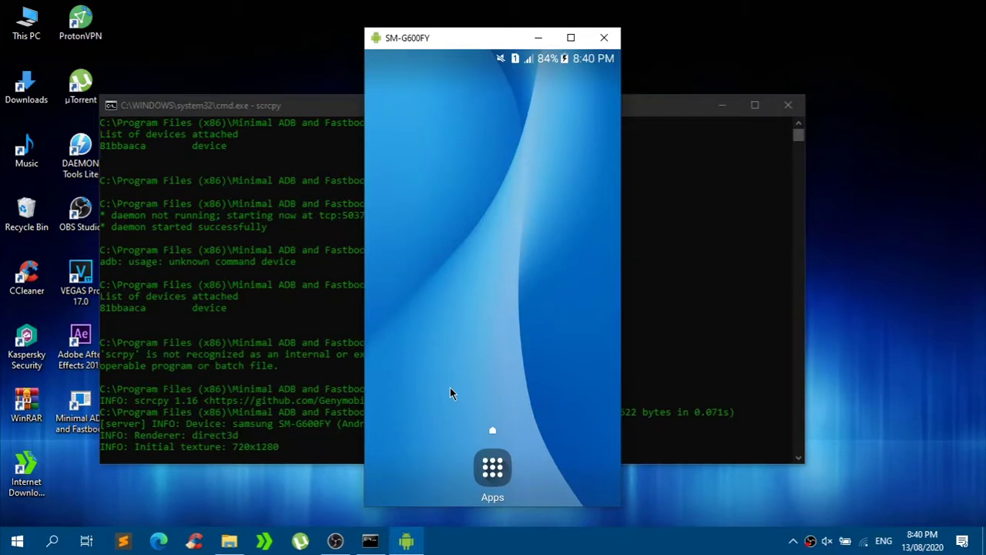
- Maximize and restore the phone mirror window, and try moving it aside from the command output
{"action": "left_click", "coordinate": [571, 38]}
{"action": "left_click", "coordinate": [934, 7]}
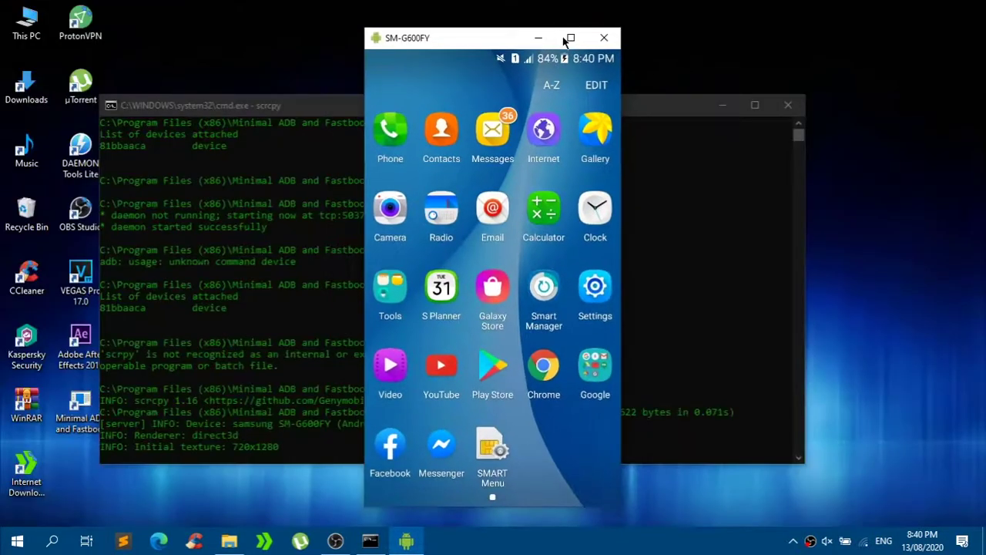
{"action": "left_click_drag", "start_coordinate": [494, 38], "coordinate": [595, 29]}
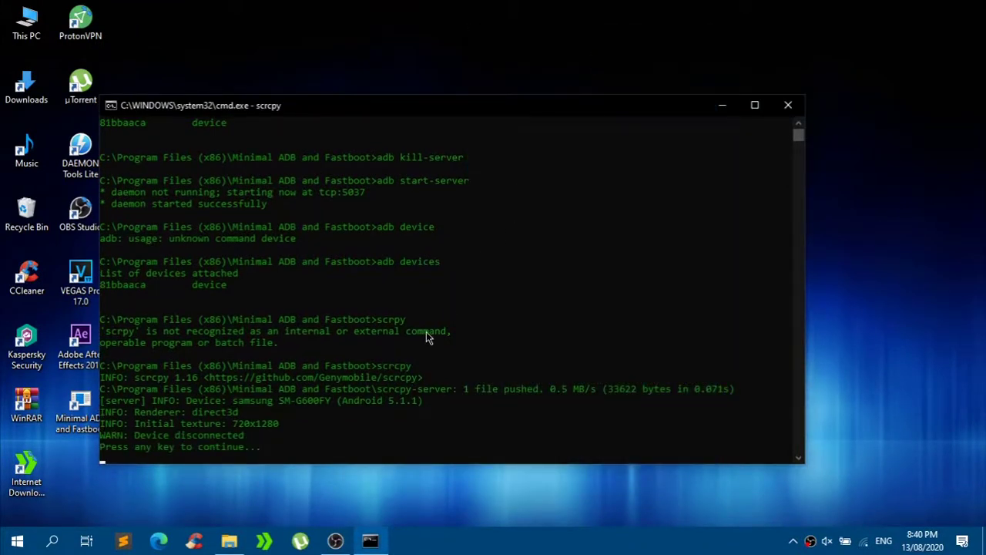
- Dismiss the pause prompt and try twice to restart the phone mirror with scrcpy
{"action": "key", "text": "Return"}
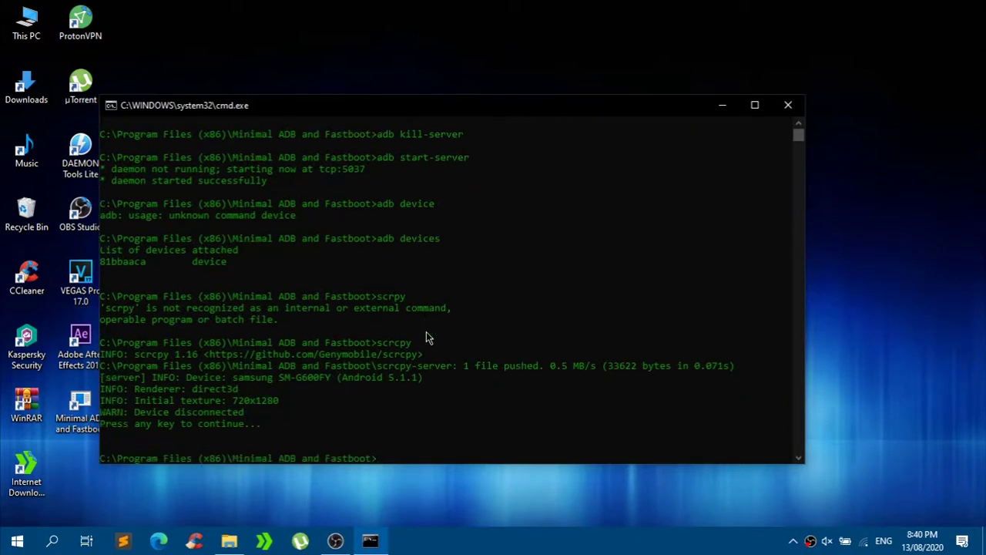
{"action": "type", "text": "scrcpy"}
{"action": "key", "text": "Return"}
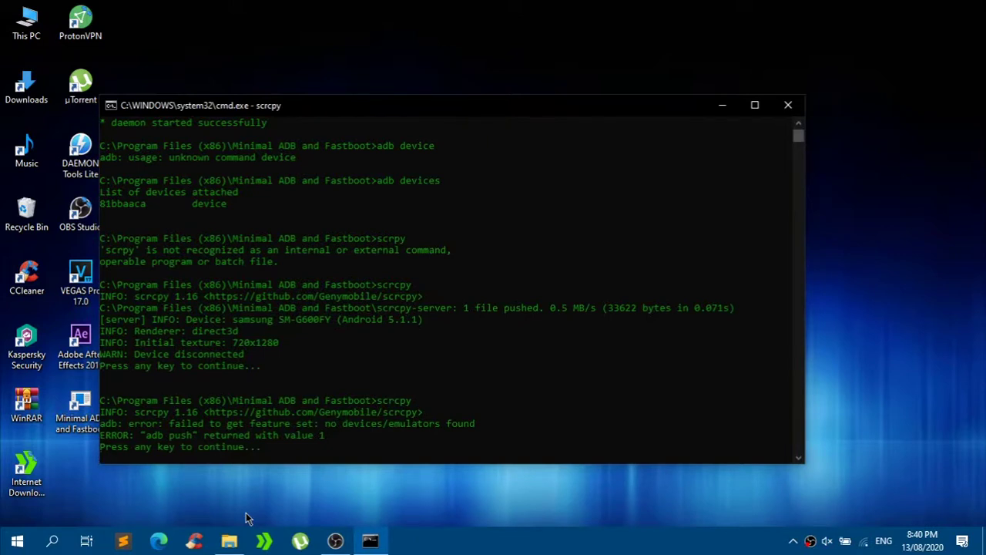
{"action": "key", "text": "Return"}
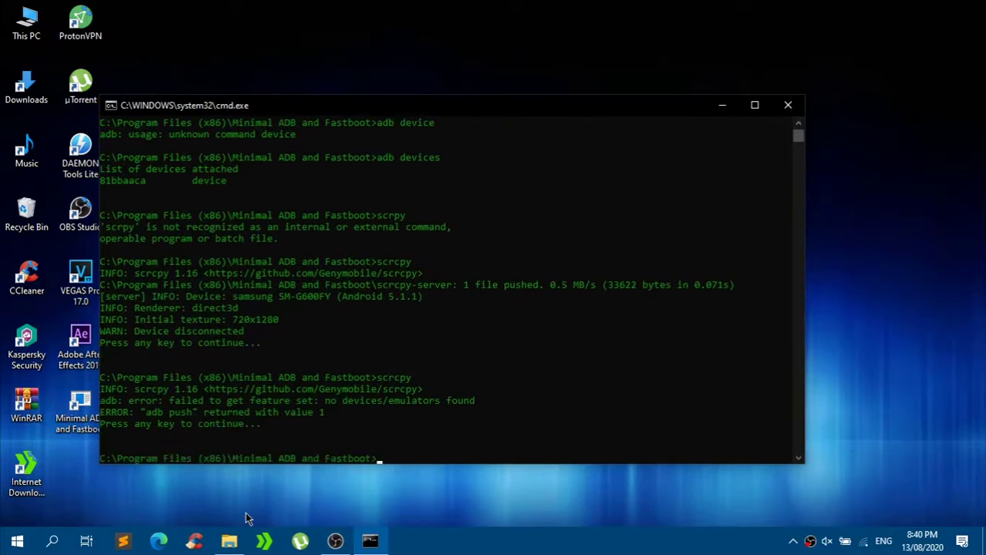
{"action": "type", "text": "scrcpy"}
{"action": "key", "text": "Return"}
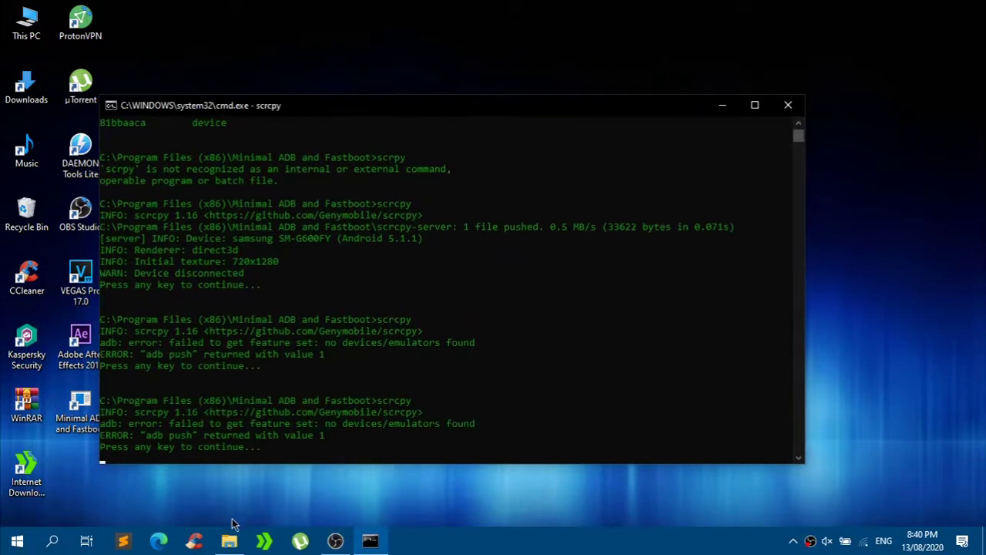
- Check This PC for the Galaxy On7, and run adb devices in the command window
{"action": "left_click", "coordinate": [231, 542]}
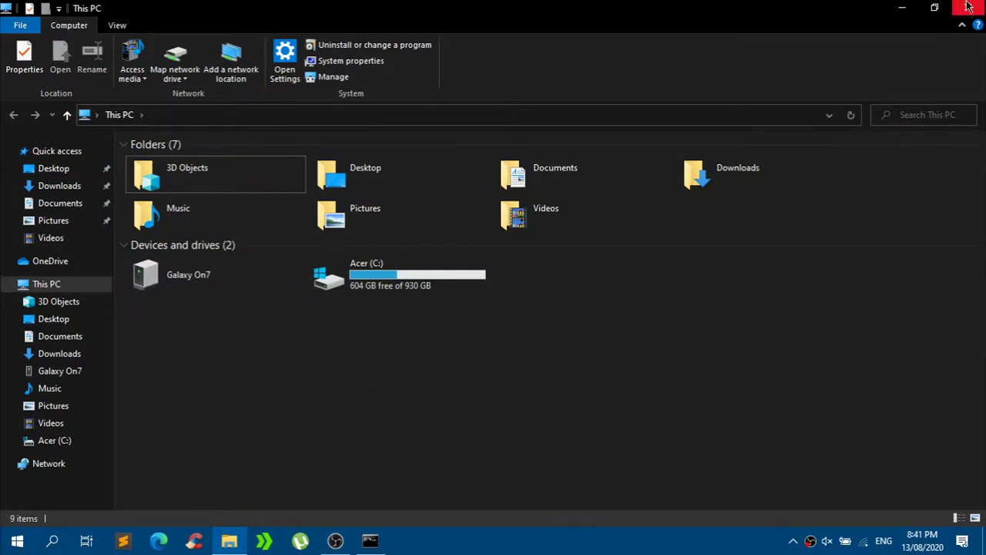
{"action": "left_click", "coordinate": [903, 8]}
{"action": "key", "text": "Return"}
{"action": "type", "text": "ad"}
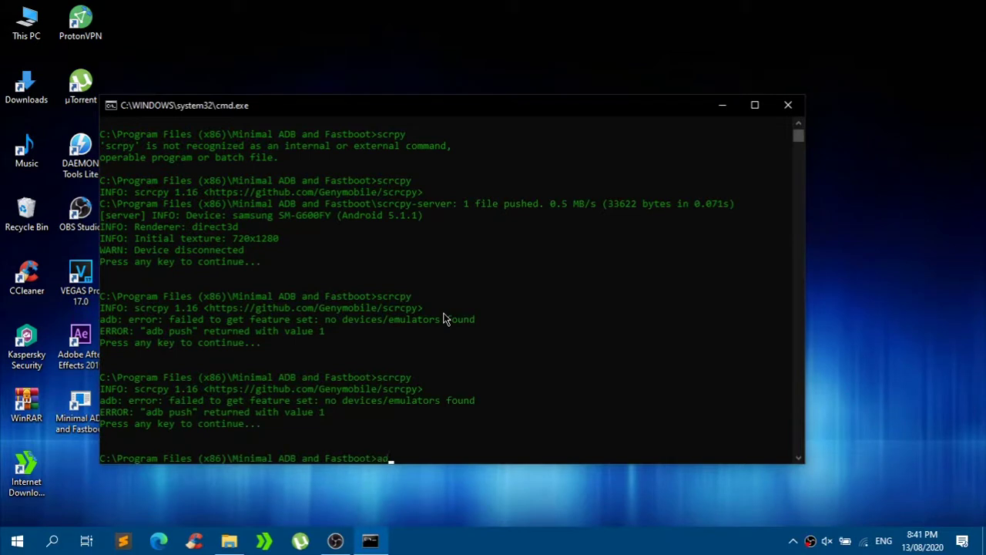
{"action": "type", "text": "b devices"}
{"action": "key", "text": "Return"}
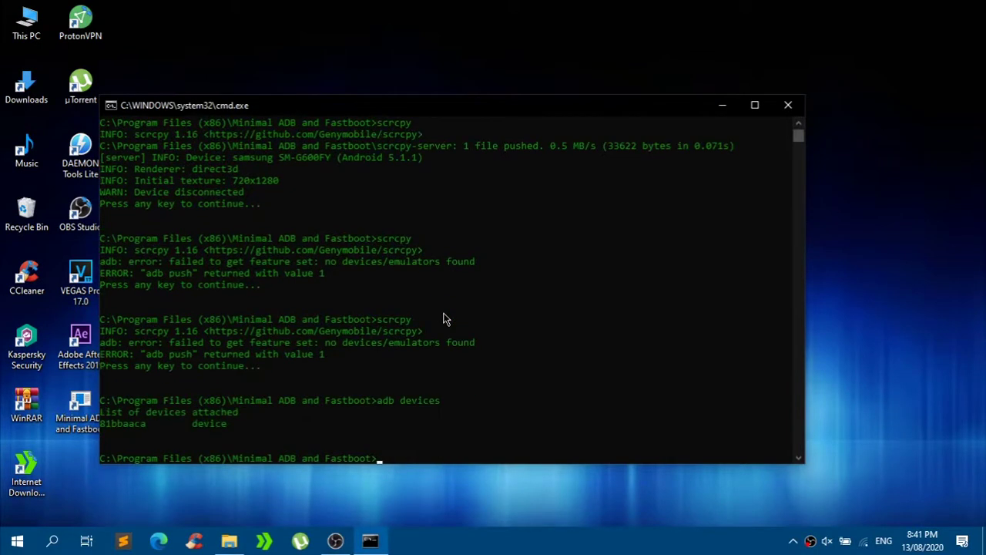
- Run scrcpy to mirror the phone and move the mirror window clear of the command output
{"action": "type", "text": "scrcpy"}
{"action": "key", "text": "Return"}
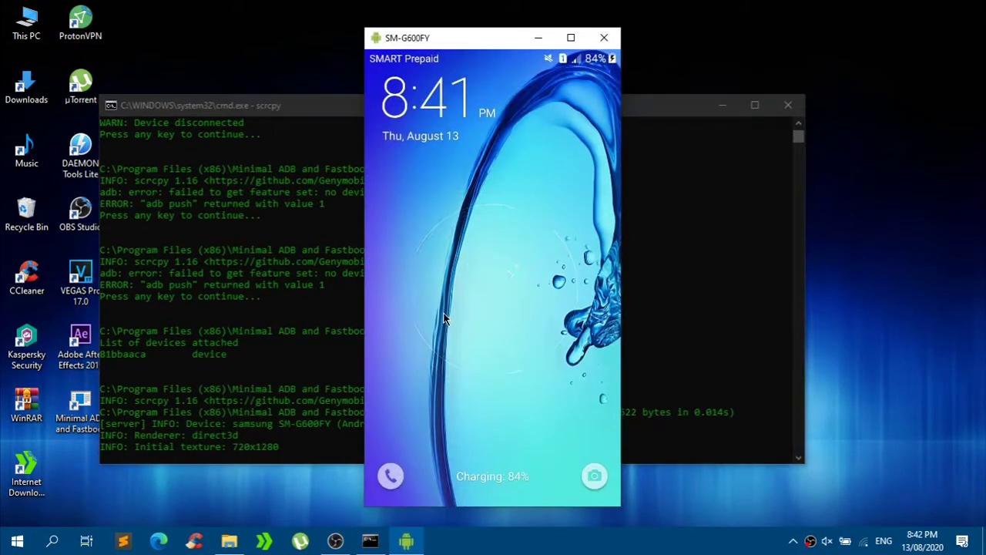
{"action": "left_click_drag", "start_coordinate": [509, 39], "coordinate": [650, 18]}
- Unlock the mirrored phone and try out its apps list and Google folder, returning to the home screen
{"action": "left_click_drag", "start_coordinate": [561, 315], "coordinate": [561, 121]}
{"action": "left_click", "coordinate": [635, 459]}
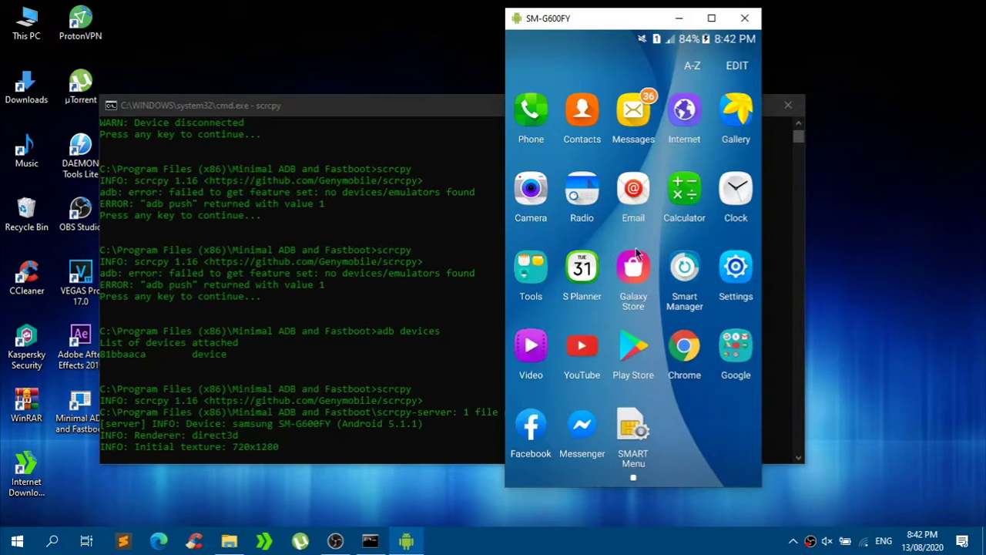
{"action": "left_click", "coordinate": [734, 356]}
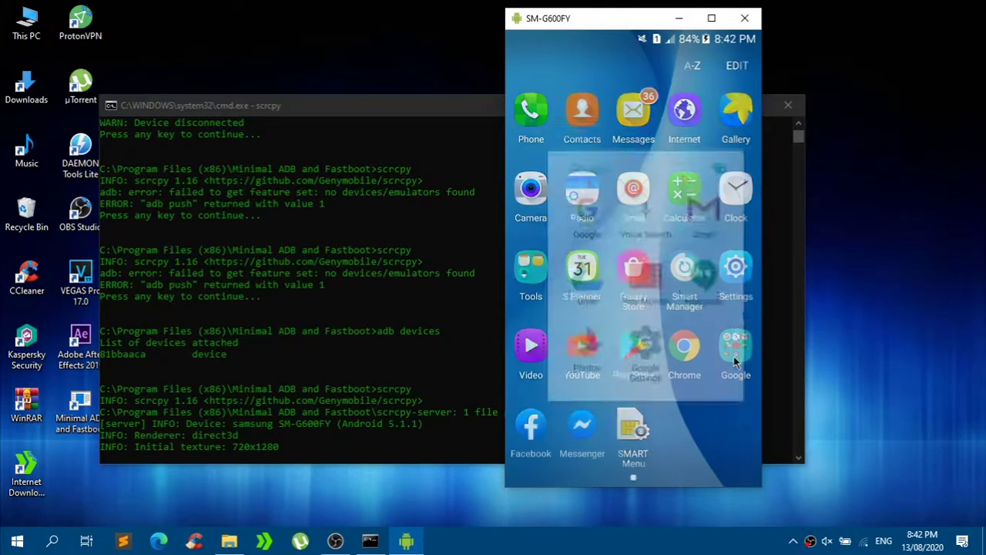
{"action": "left_click", "coordinate": [699, 93]}
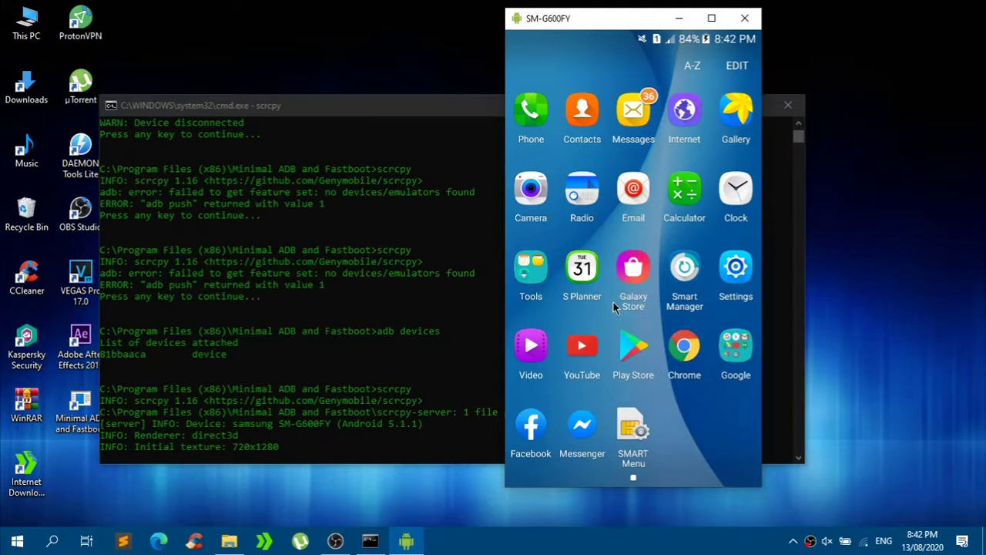
{"action": "right_click", "coordinate": [613, 304]}
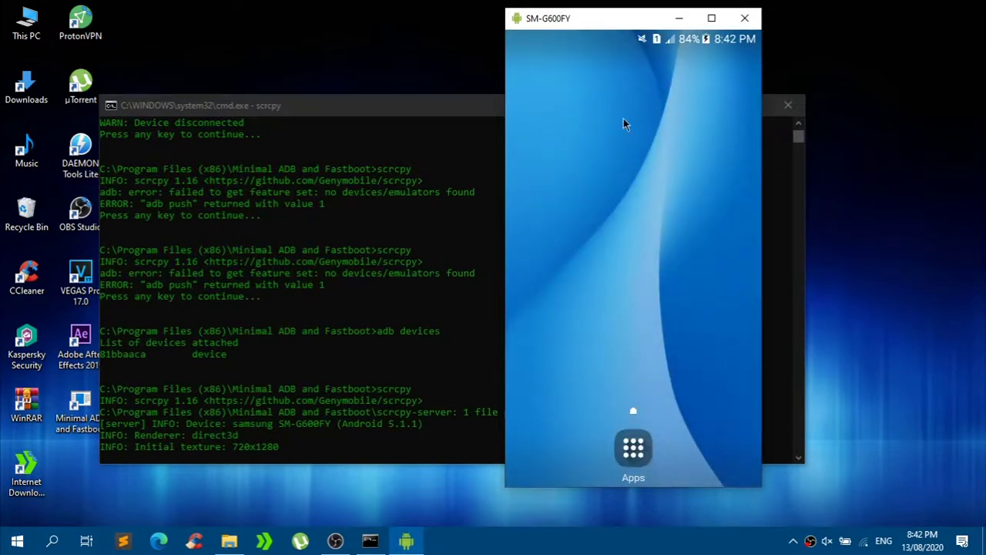
- Open the About device page in the mirrored phone's Settings
{"action": "left_click", "coordinate": [648, 447]}
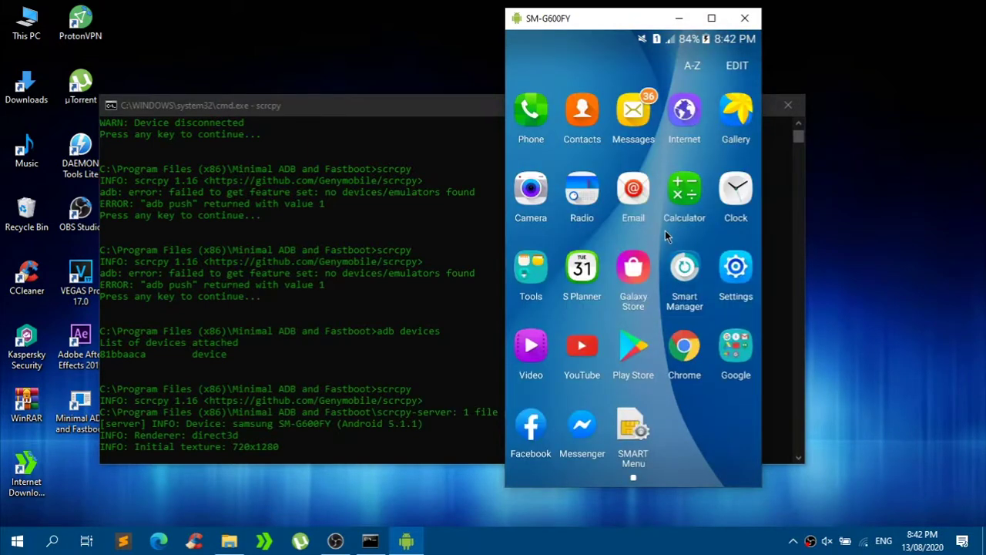
{"action": "left_click", "coordinate": [742, 269]}
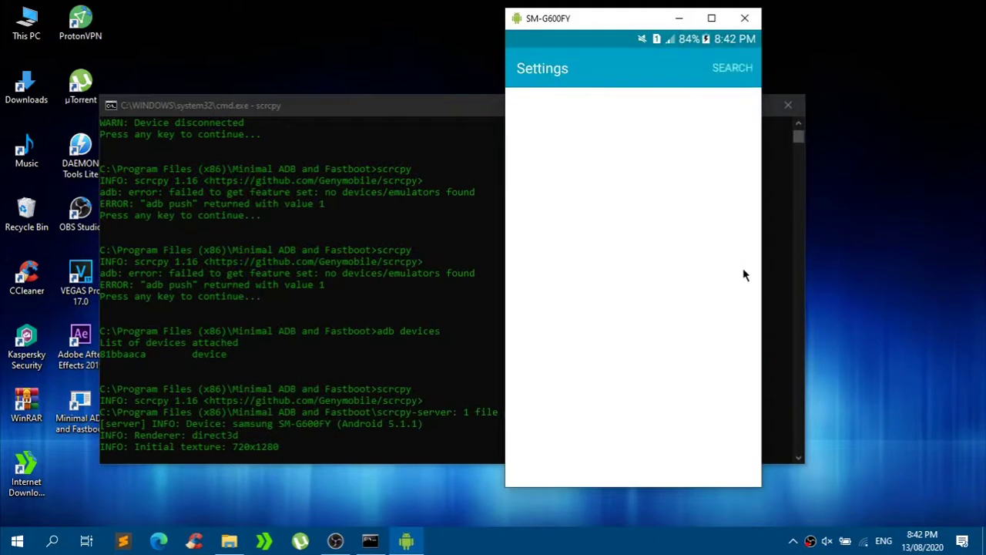
{"action": "scroll", "coordinate": [689, 362], "scroll_direction": "down", "scroll_amount": 10}
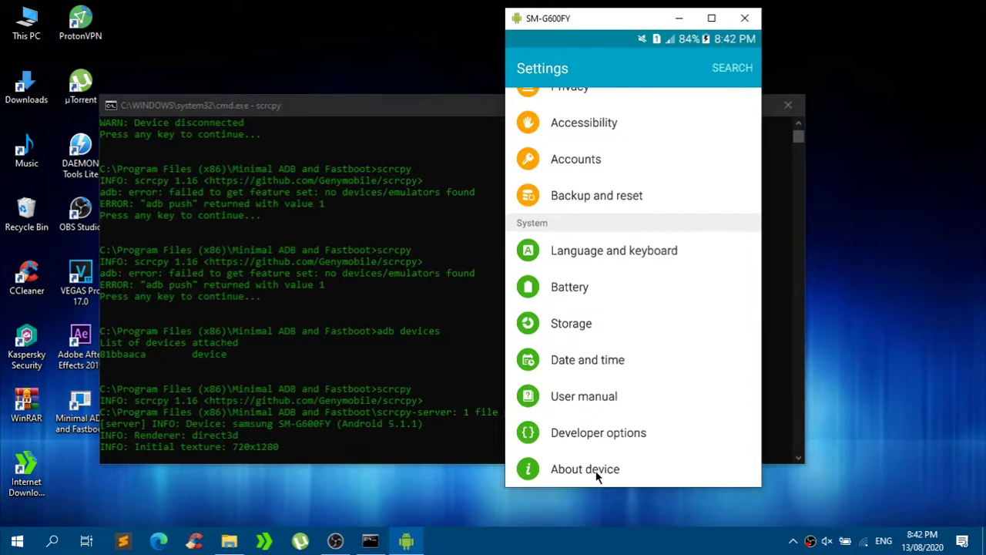
{"action": "left_click", "coordinate": [642, 467]}
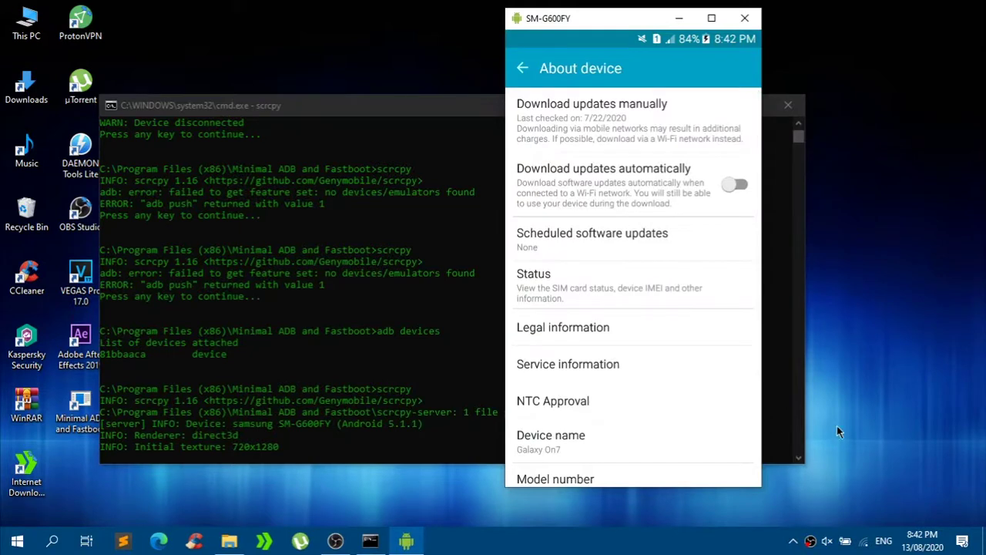
- Look through the About device page and open Software info to examine the Android version
{"action": "left_click_drag", "start_coordinate": [681, 378], "coordinate": [802, 208]}
{"action": "left_click_drag", "start_coordinate": [669, 375], "coordinate": [672, 77]}
{"action": "mouse_move", "coordinate": [602, 239]}
{"action": "left_mouse_down"}
{"action": "mouse_move", "coordinate": [600, 357]}
{"action": "mouse_move", "coordinate": [614, 240]}
{"action": "left_mouse_up"}
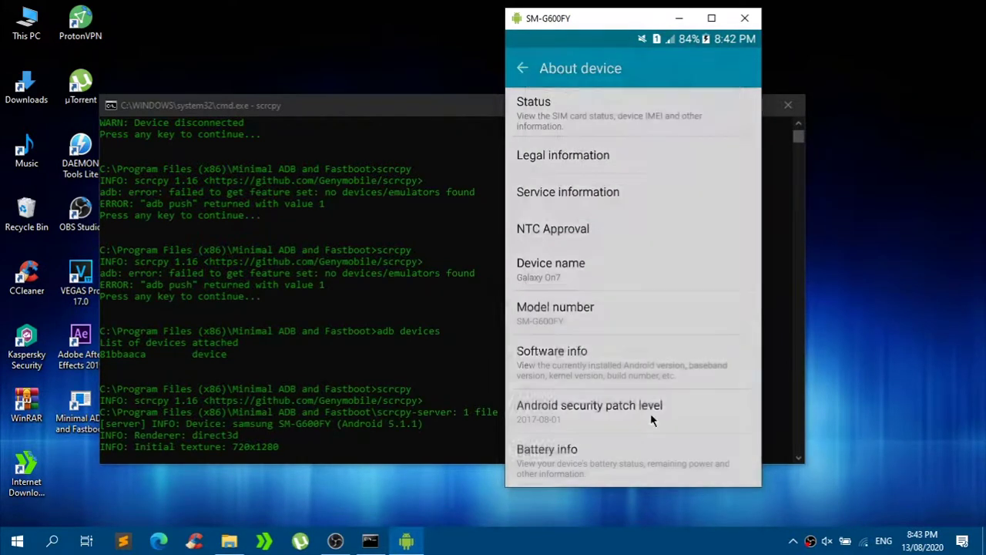
{"action": "scroll", "coordinate": [650, 414], "scroll_direction": "up", "scroll_amount": 2}
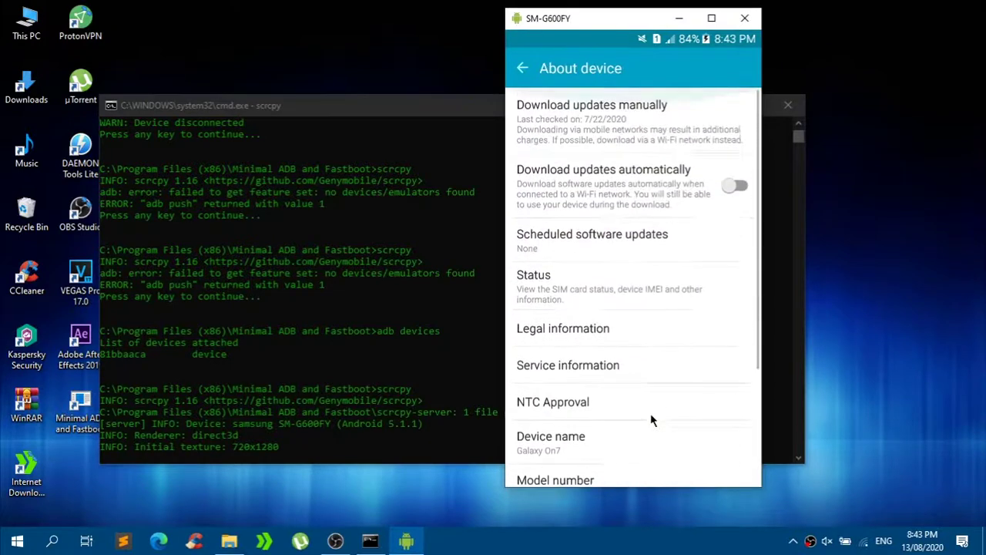
{"action": "scroll", "coordinate": [650, 413], "scroll_direction": "down", "scroll_amount": 3}
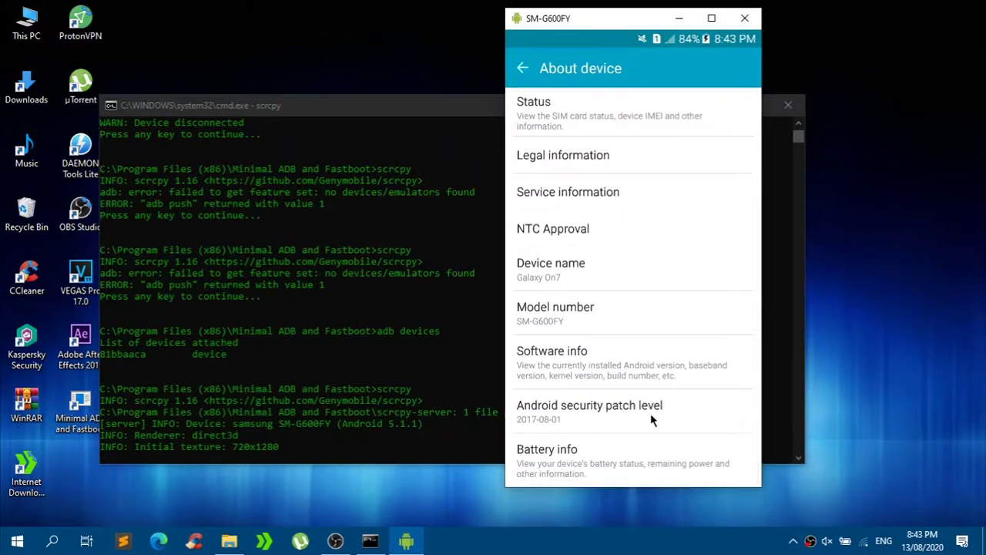
{"action": "left_click", "coordinate": [651, 413]}
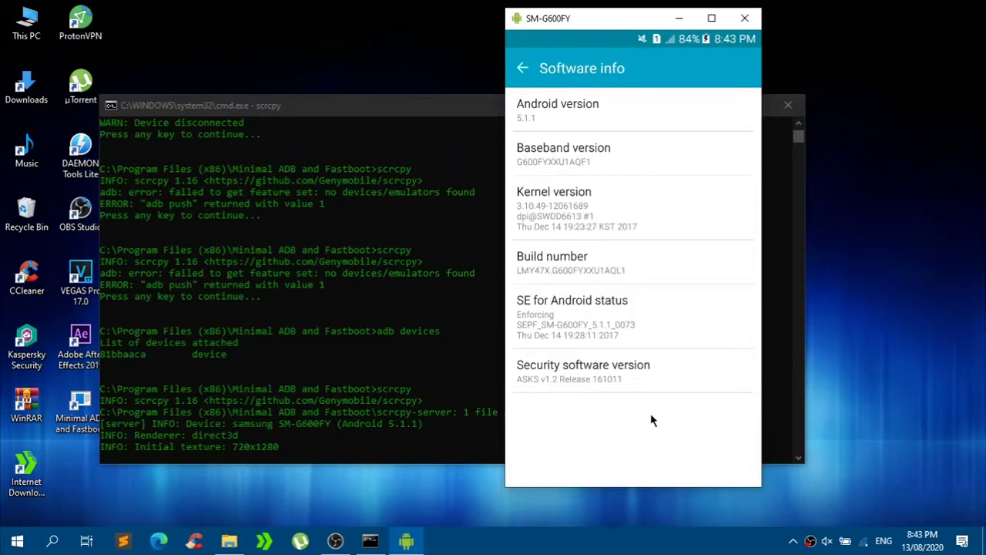
- Go back from Software info to About device and on to the main Settings list
{"action": "right_click", "coordinate": [651, 420]}
{"action": "left_click", "coordinate": [650, 415]}
{"action": "left_click", "coordinate": [525, 68]}
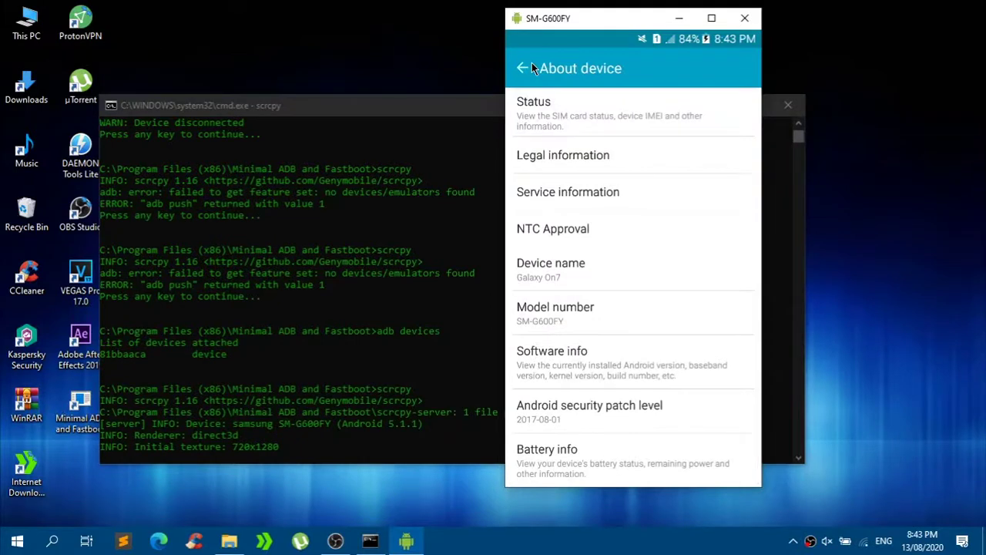
{"action": "left_click", "coordinate": [527, 68]}
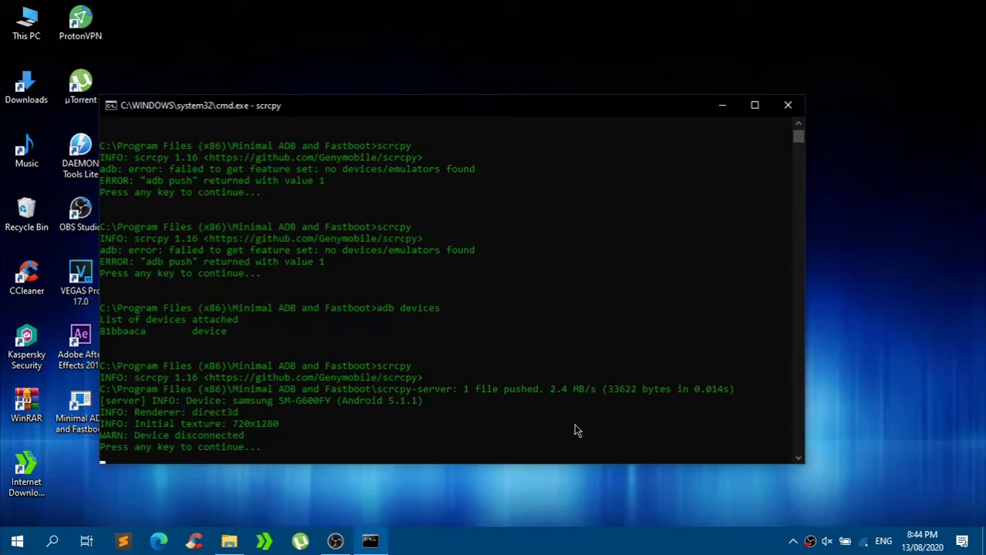
- Relaunch scrcpy and go back from Developer options to the mirrored phone's main Settings list
{"action": "key", "text": "Return"}
{"action": "type", "text": "scrcpy"}
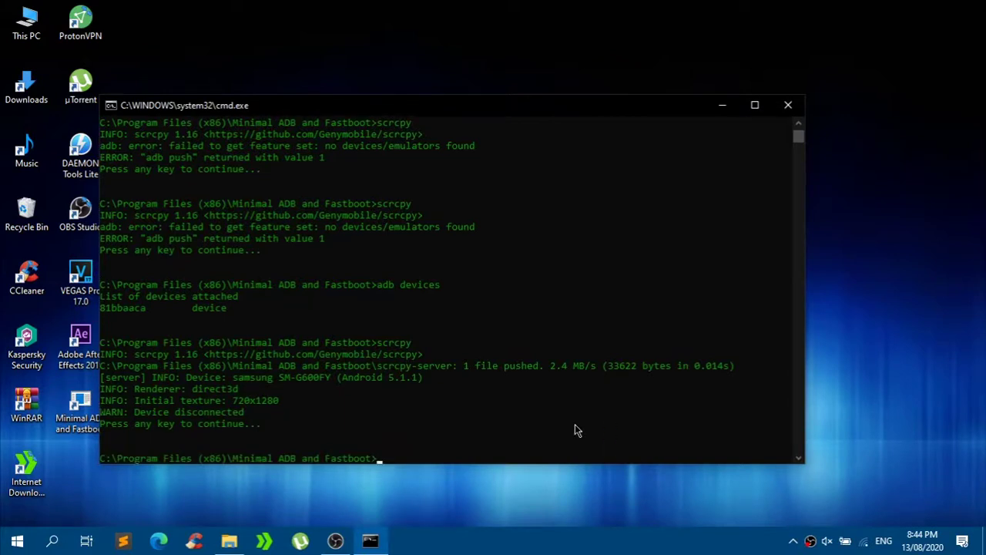
{"action": "key", "text": "Return"}
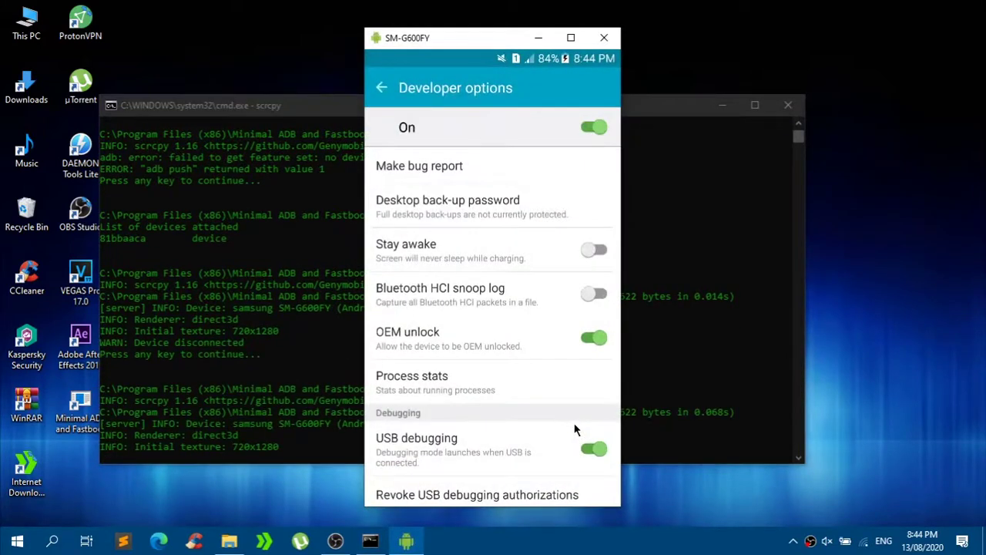
{"action": "right_click", "coordinate": [574, 430]}
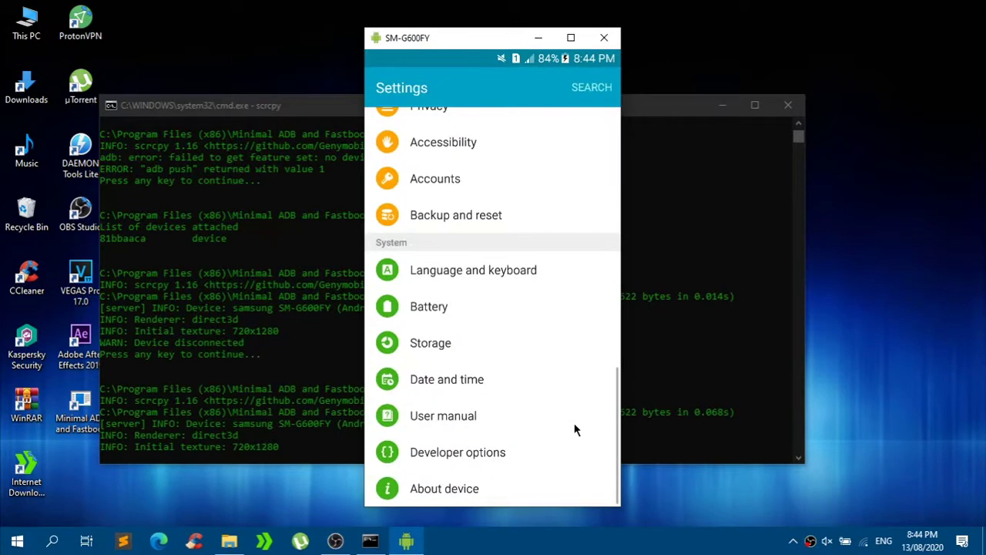
{"action": "left_click", "coordinate": [574, 429]}
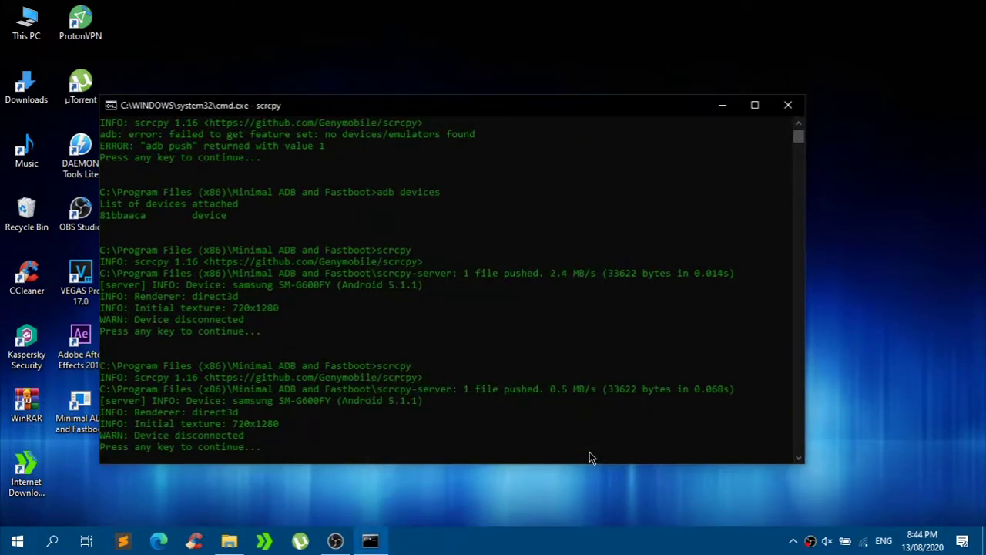
- Try twice to restart the phone mirroring with scrcpy after the device disconnects
{"action": "key", "text": "Return"}
{"action": "type", "text": "scrcpy"}
{"action": "key", "text": "Return"}
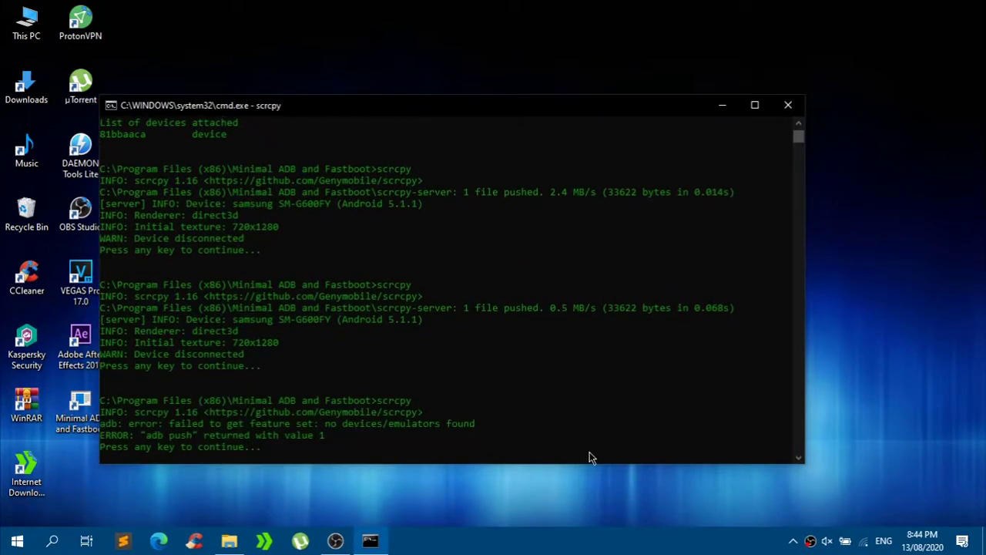
{"action": "key", "text": "Return"}
{"action": "type", "text": "s"}
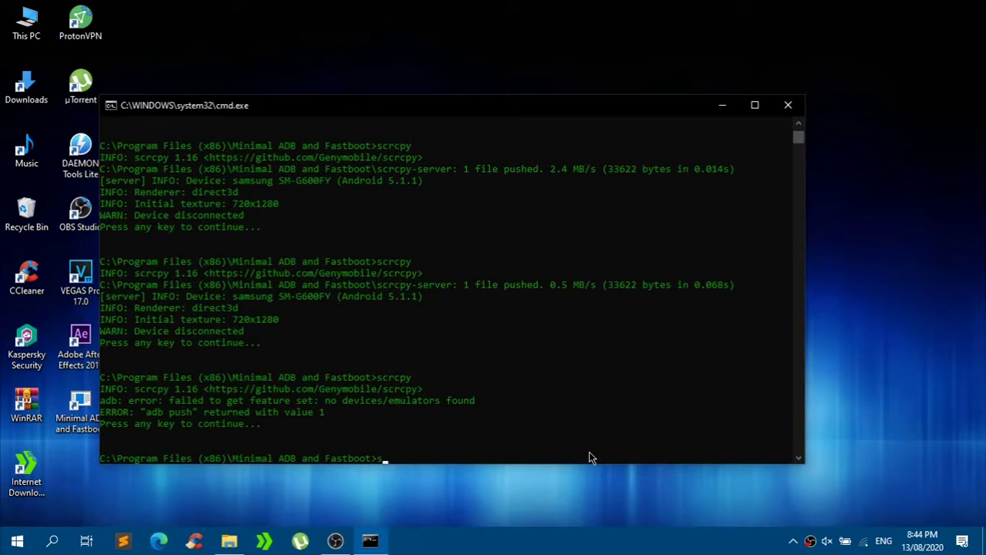
{"action": "type", "text": "crcpy"}
{"action": "key", "text": "Return"}
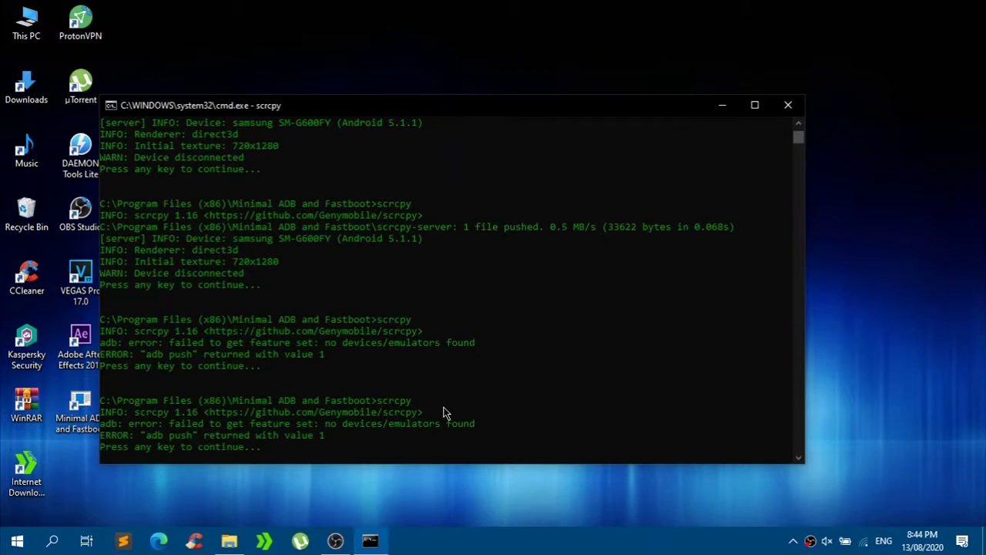
- Run scrcpy once more and return to the main Settings list on the mirrored phone
{"action": "key", "text": "Return"}
{"action": "type", "text": "sc"}
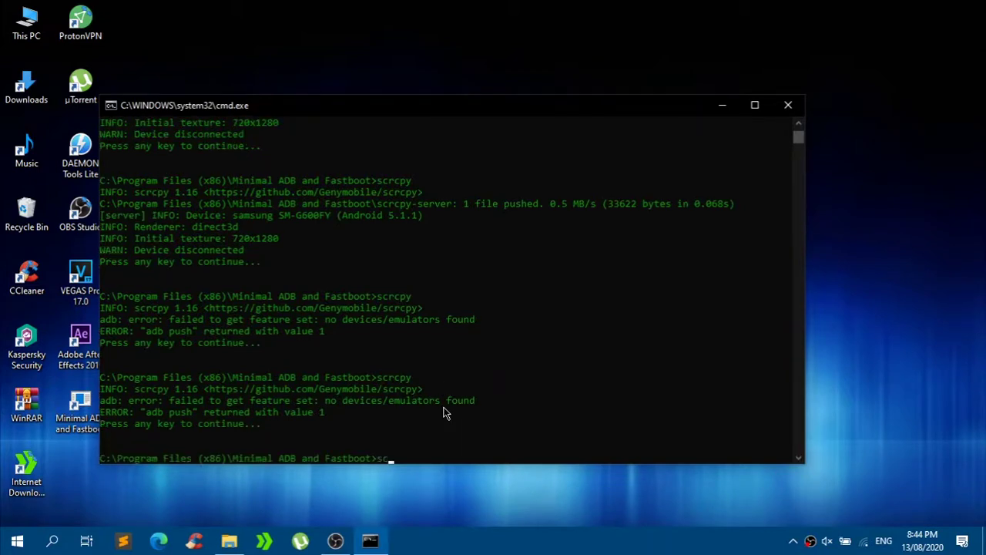
{"action": "type", "text": "rcpy"}
{"action": "key", "text": "Return"}
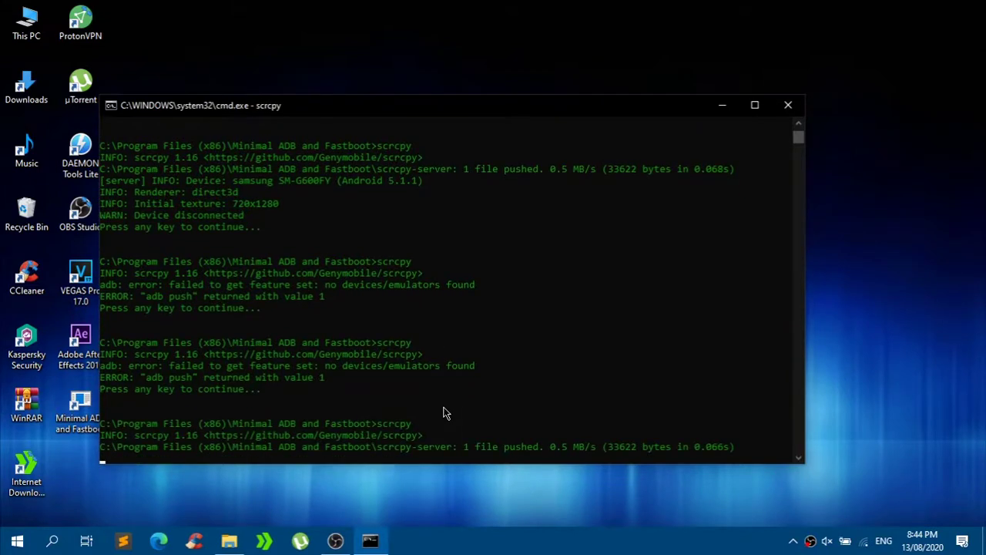
{"action": "left_click", "coordinate": [380, 86]}
- Maximize the mirror window and try out the phone's notification panel and Settings list in it
{"action": "left_click", "coordinate": [572, 40]}
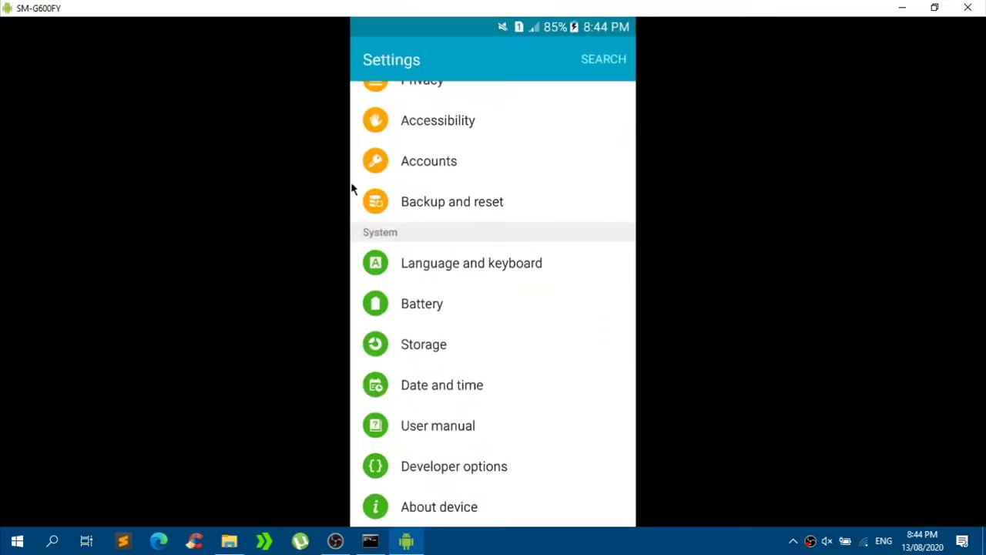
{"action": "scroll", "coordinate": [468, 237], "scroll_direction": "up", "scroll_amount": 5}
{"action": "left_click_drag", "start_coordinate": [484, 30], "coordinate": [469, 447]}
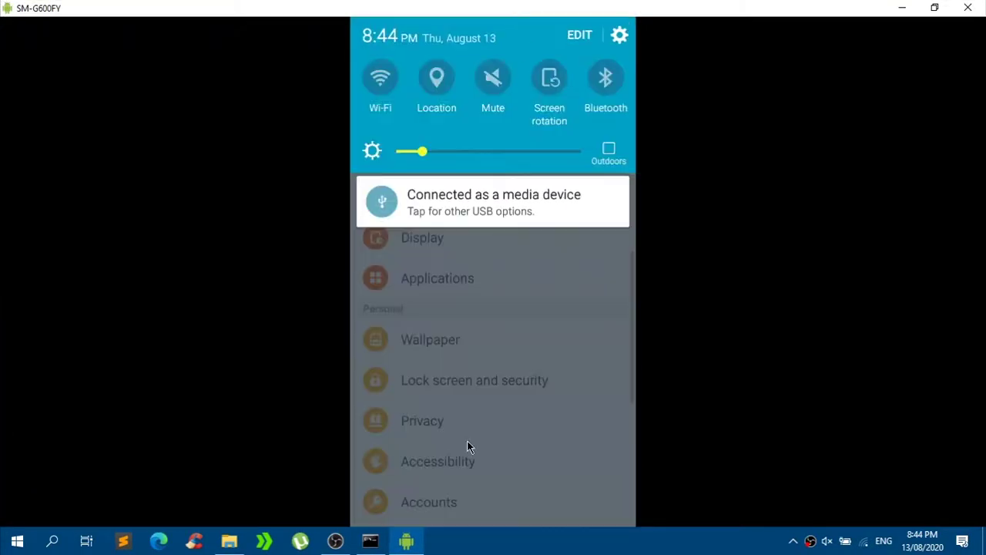
{"action": "left_click", "coordinate": [520, 331]}
{"action": "scroll", "coordinate": [525, 345], "scroll_direction": "down", "scroll_amount": 5}
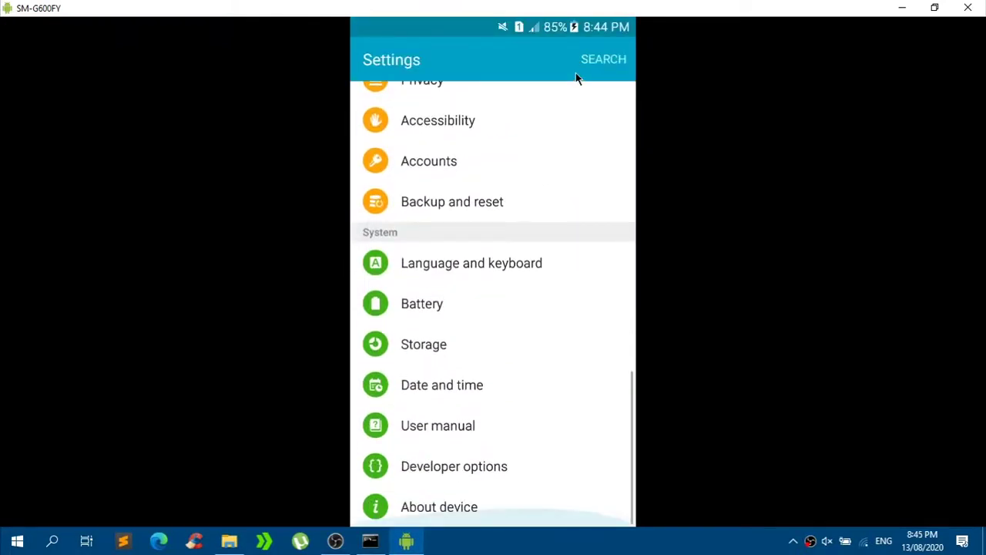
{"action": "left_click_drag", "start_coordinate": [471, 27], "coordinate": [462, 287]}
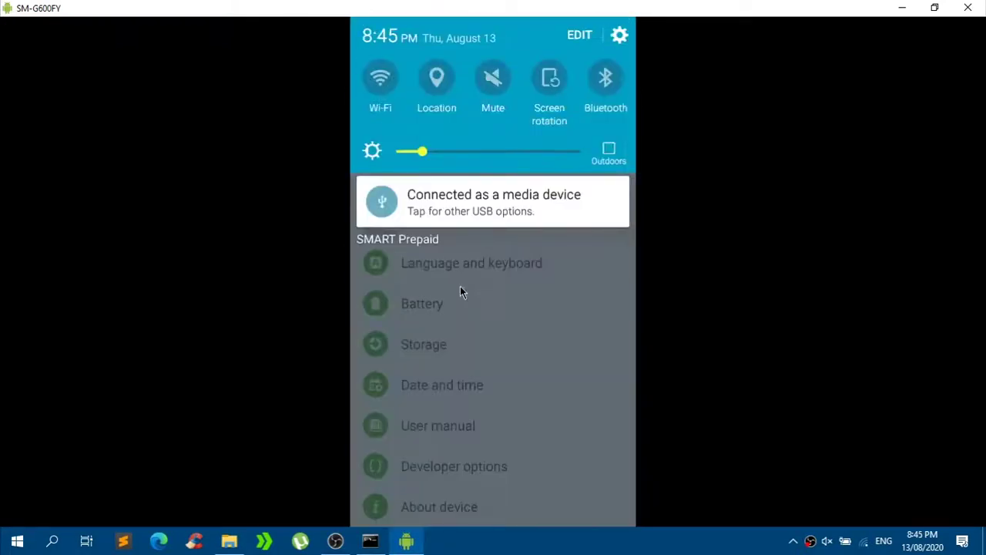
{"action": "left_click", "coordinate": [470, 366]}
{"action": "scroll", "coordinate": [481, 216], "scroll_direction": "up", "scroll_amount": 3}
{"action": "scroll", "coordinate": [480, 219], "scroll_direction": "up", "scroll_amount": 5}
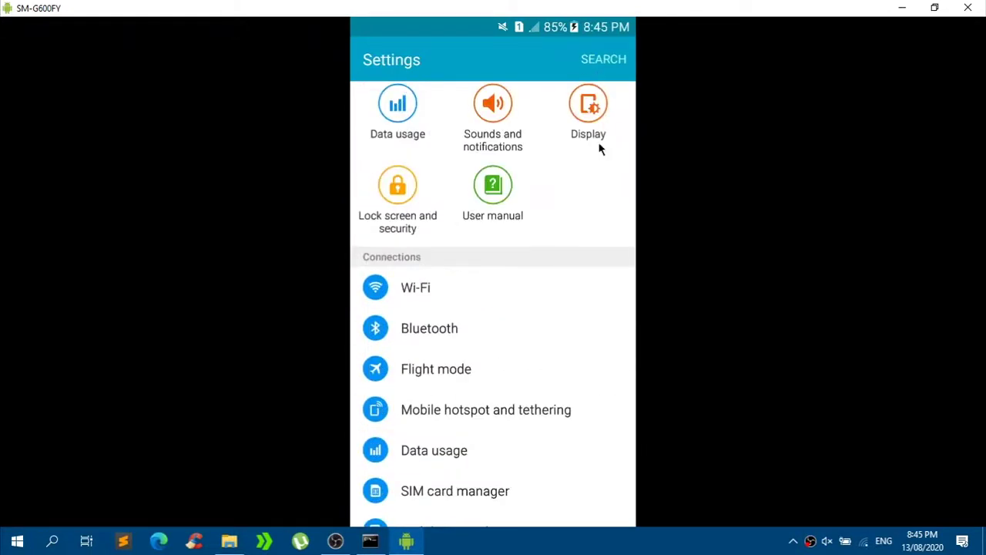
- Return the phone to its home screen and place the restored mirror window beside the command window
{"action": "right_click", "coordinate": [600, 174]}
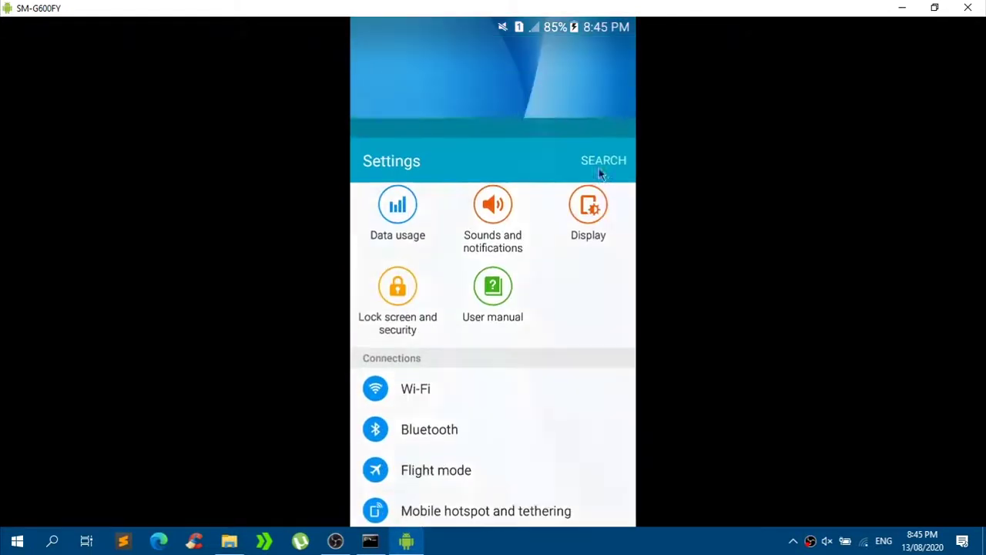
{"action": "left_click", "coordinate": [935, 8]}
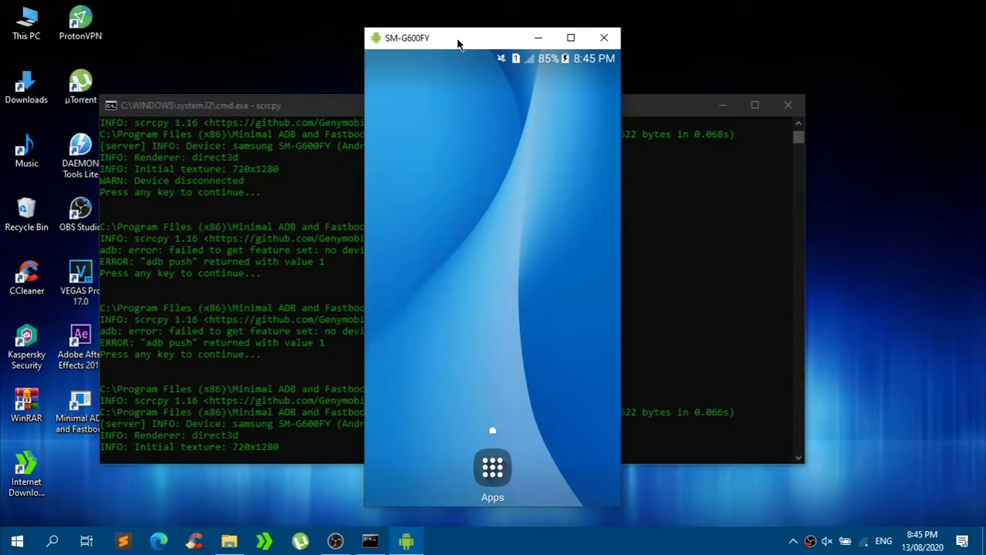
{"action": "left_click_drag", "start_coordinate": [458, 39], "coordinate": [699, 11]}
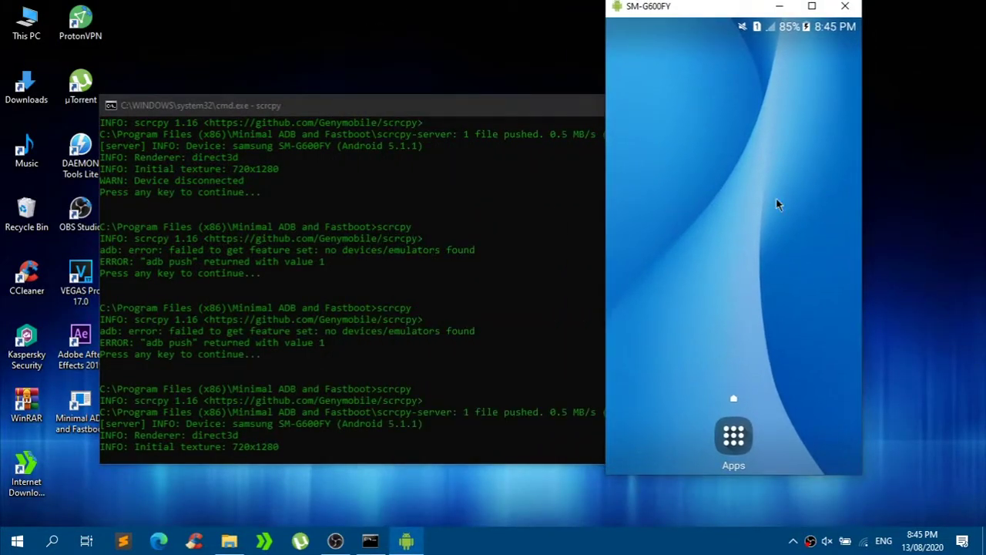
{"action": "left_click_drag", "start_coordinate": [739, 12], "coordinate": [738, 65]}
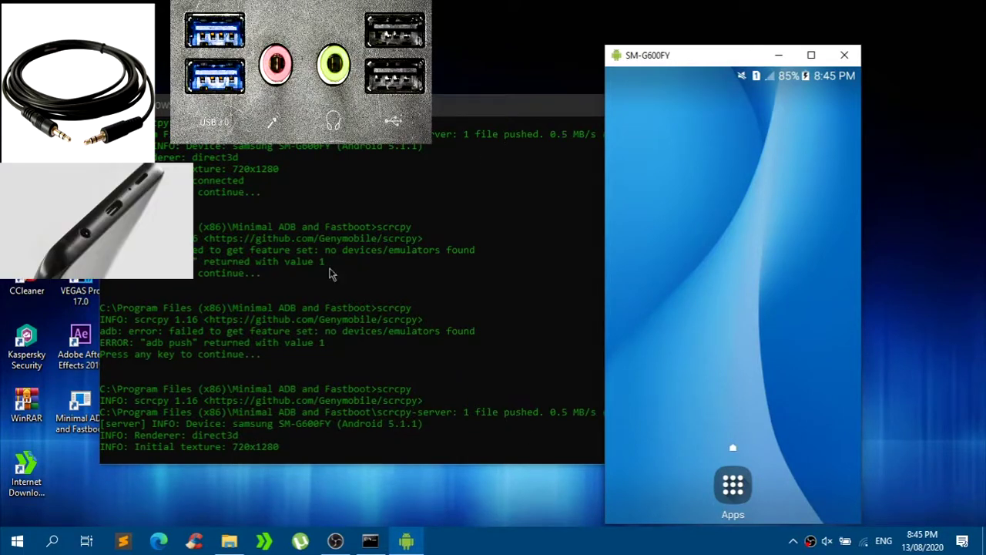
- Switch to OBS and create a new Game Capture source named Game Capture 2
{"action": "left_click", "coordinate": [335, 541]}
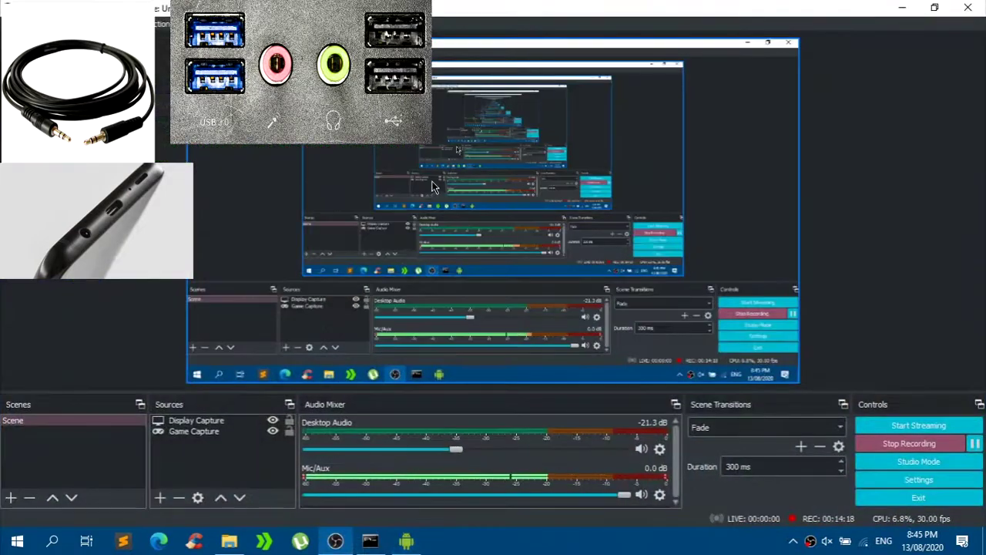
{"action": "left_click", "coordinate": [159, 498]}
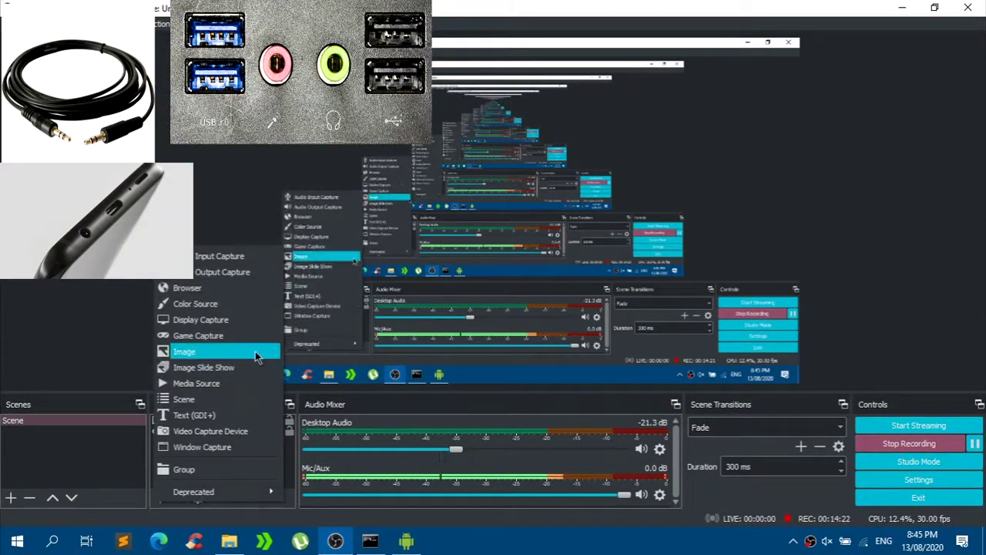
{"action": "left_click", "coordinate": [224, 337]}
{"action": "left_click", "coordinate": [544, 370]}
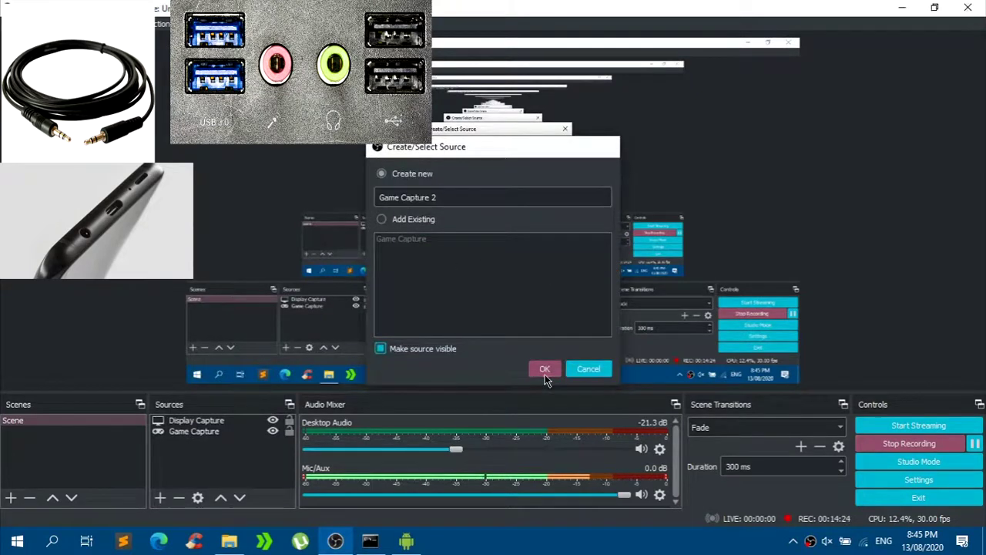
- Set Game Capture 2 to capture the specific window [scrcpy.exe]: SM-G600FY and check it against the mirrored phone
{"action": "left_click", "coordinate": [400, 321]}
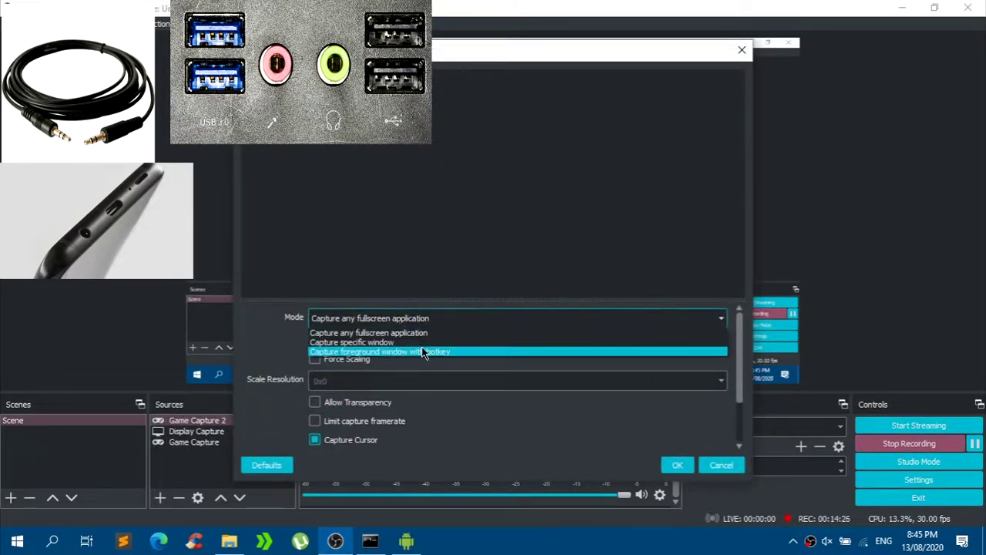
{"action": "left_click", "coordinate": [411, 344]}
{"action": "left_click", "coordinate": [408, 280]}
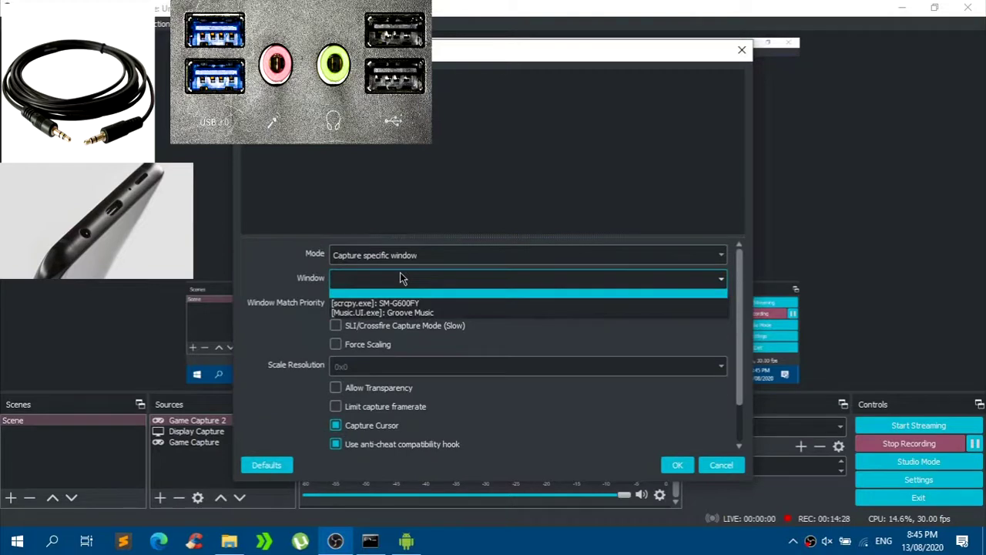
{"action": "left_click", "coordinate": [430, 303]}
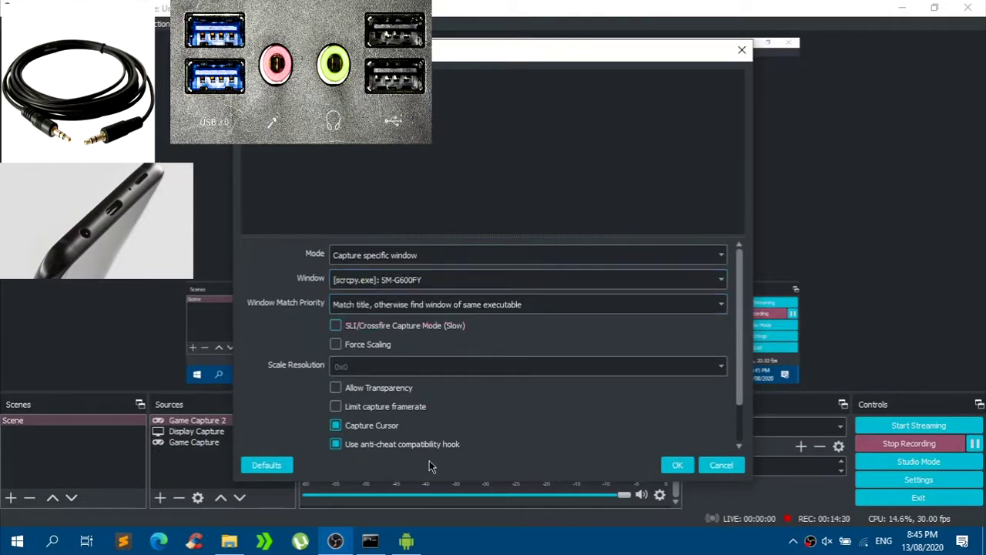
{"action": "left_click", "coordinate": [406, 542]}
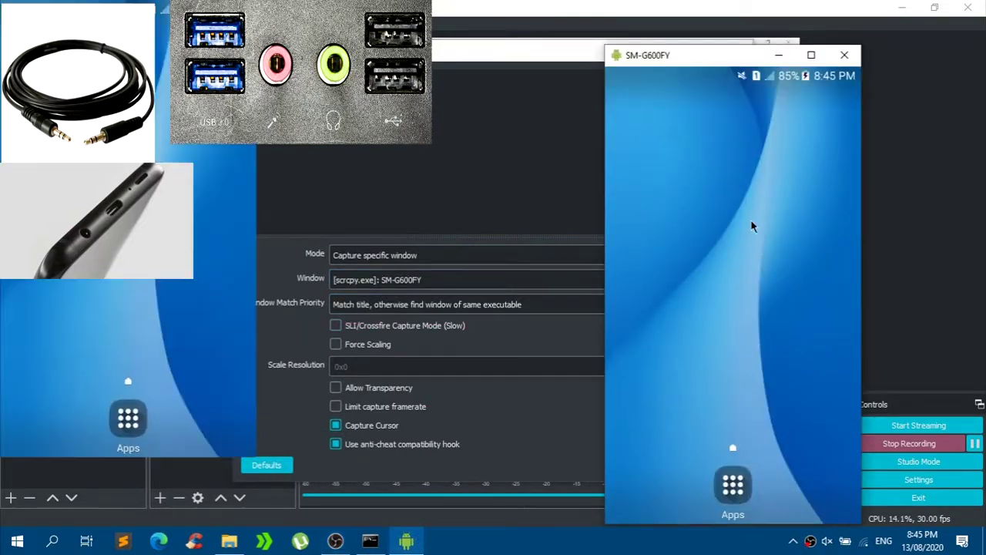
{"action": "left_click", "coordinate": [451, 194]}
{"action": "left_click", "coordinate": [676, 465]}
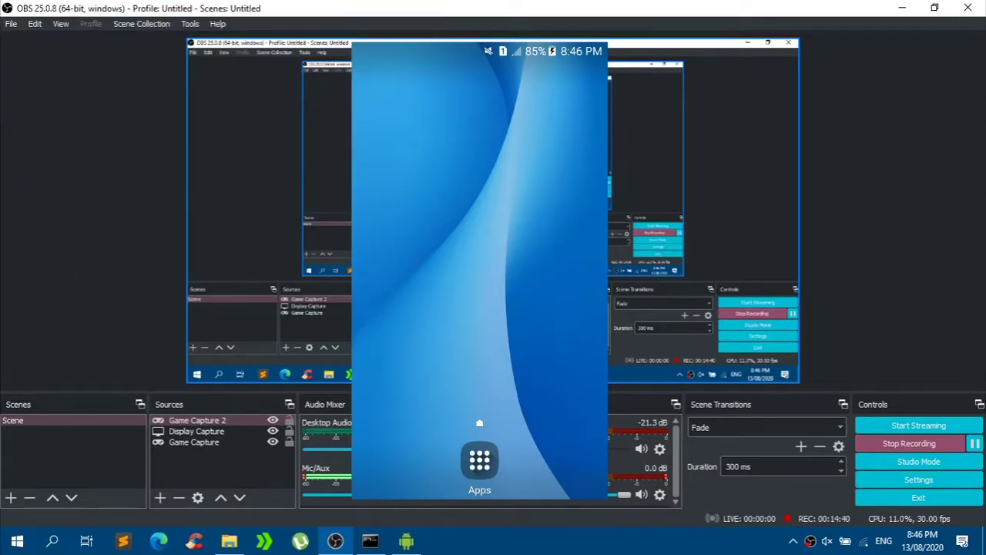
- Examine the scene's capture sources and the available source types, including Audio Input Capture
{"action": "left_click", "coordinate": [233, 422]}
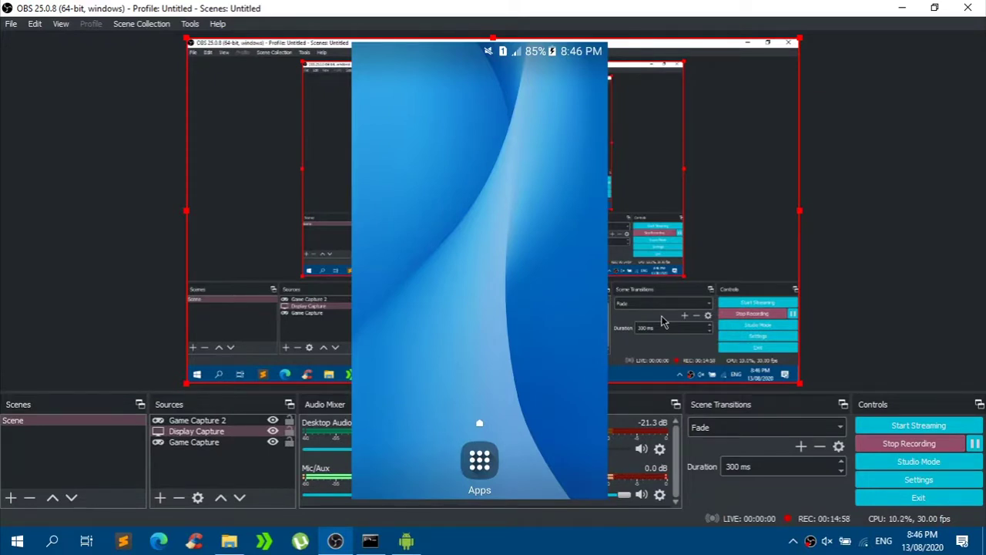
{"action": "left_click", "coordinate": [161, 498]}
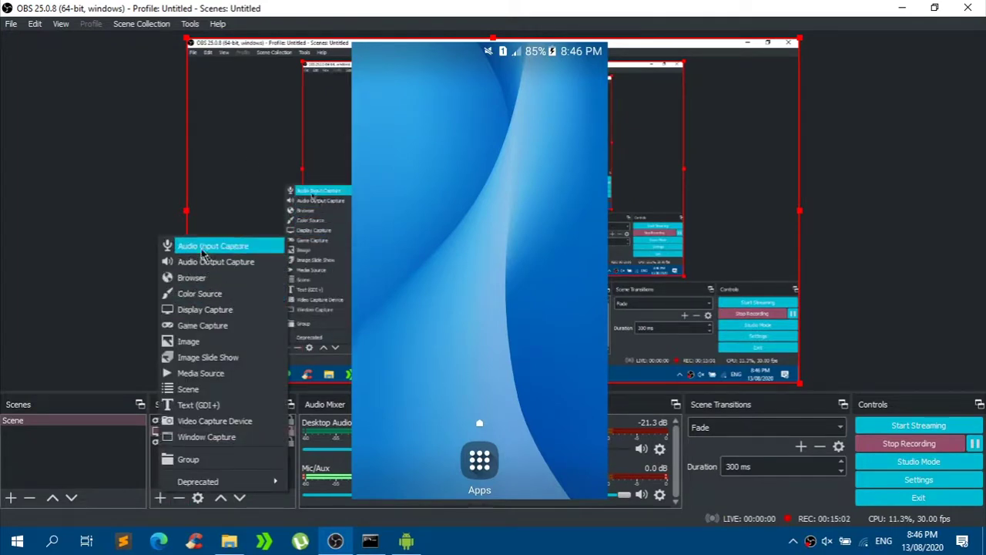
{"action": "key", "text": "Escape"}
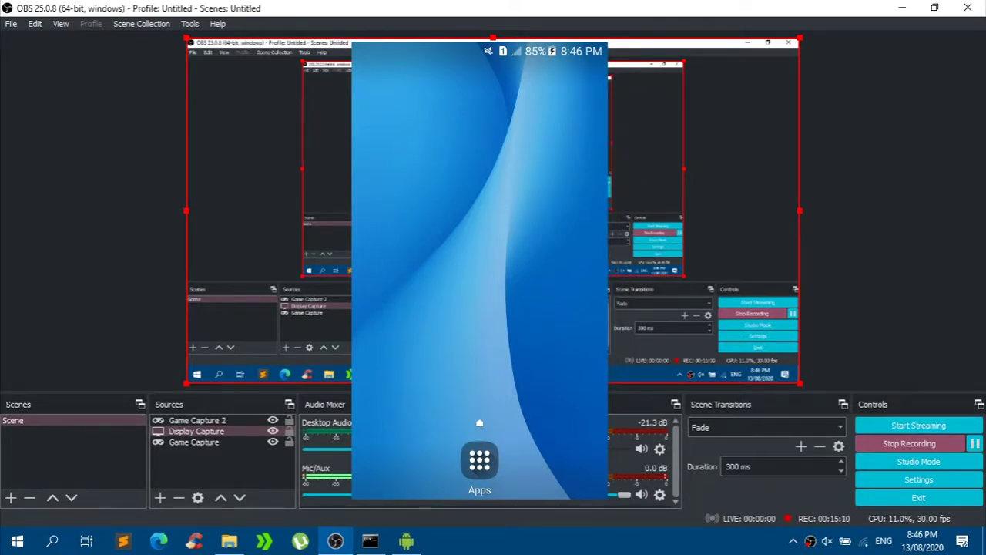
{"action": "left_click", "coordinate": [480, 460]}
{"action": "key", "text": "Escape"}
{"action": "left_click", "coordinate": [204, 421]}
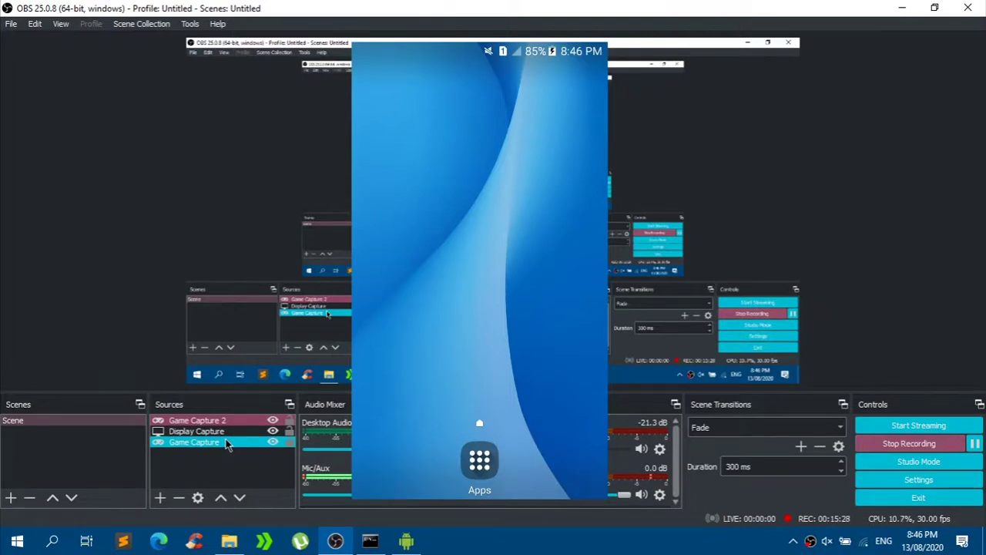
{"action": "left_click", "coordinate": [226, 443], "text": "ctrl"}
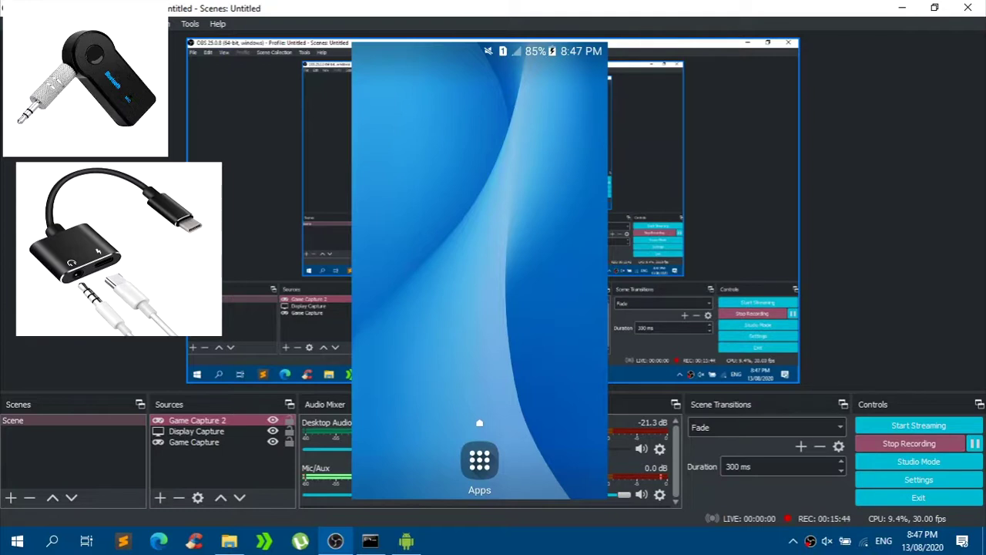
{"action": "left_click", "coordinate": [260, 423]}
{"action": "left_click", "coordinate": [262, 434]}
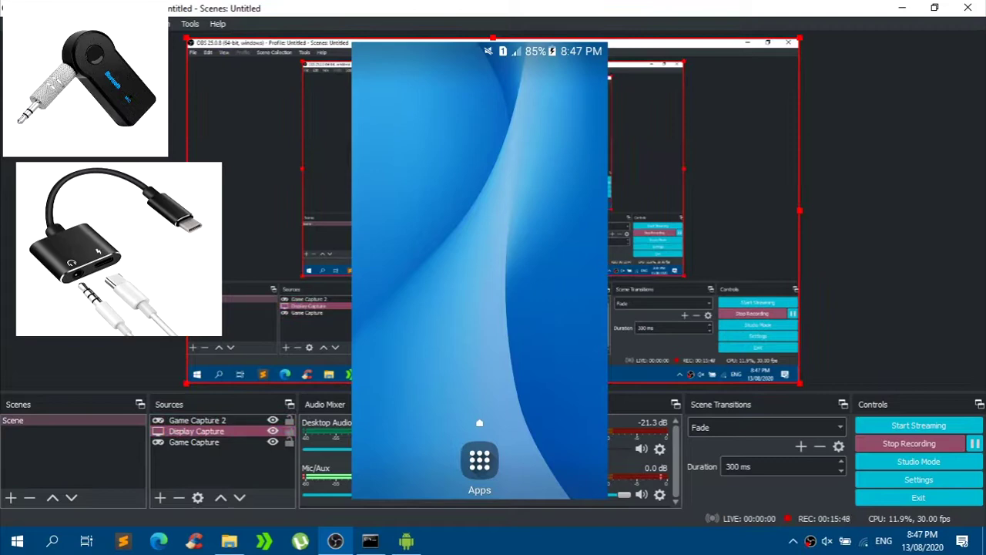
- Minimize OBS and close both the phone mirror window and the command window
{"action": "left_click", "coordinate": [903, 7]}
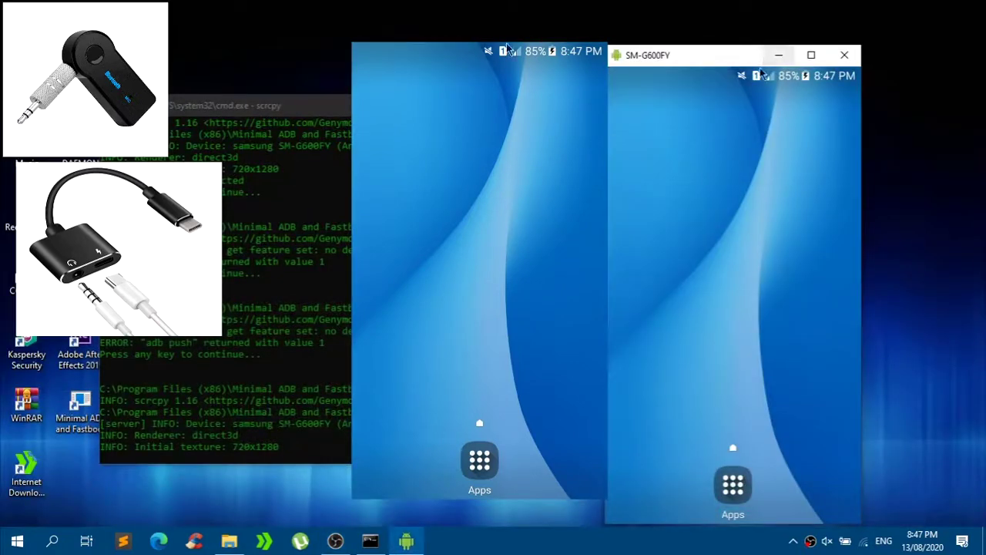
{"action": "left_click_drag", "start_coordinate": [758, 132], "coordinate": [749, 7]}
{"action": "left_click_drag", "start_coordinate": [716, 48], "coordinate": [699, 0]}
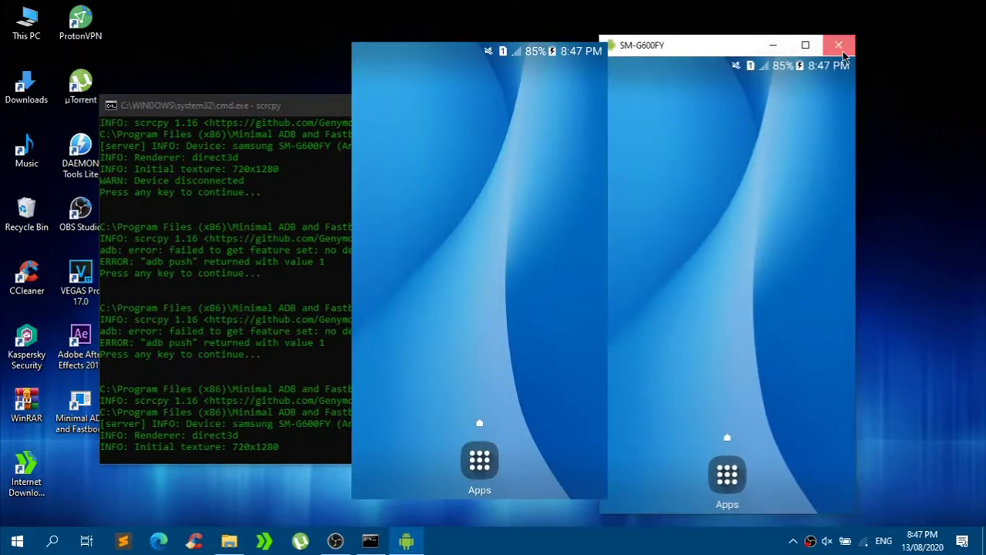
{"action": "left_click", "coordinate": [839, 42]}
{"action": "left_click", "coordinate": [788, 105]}
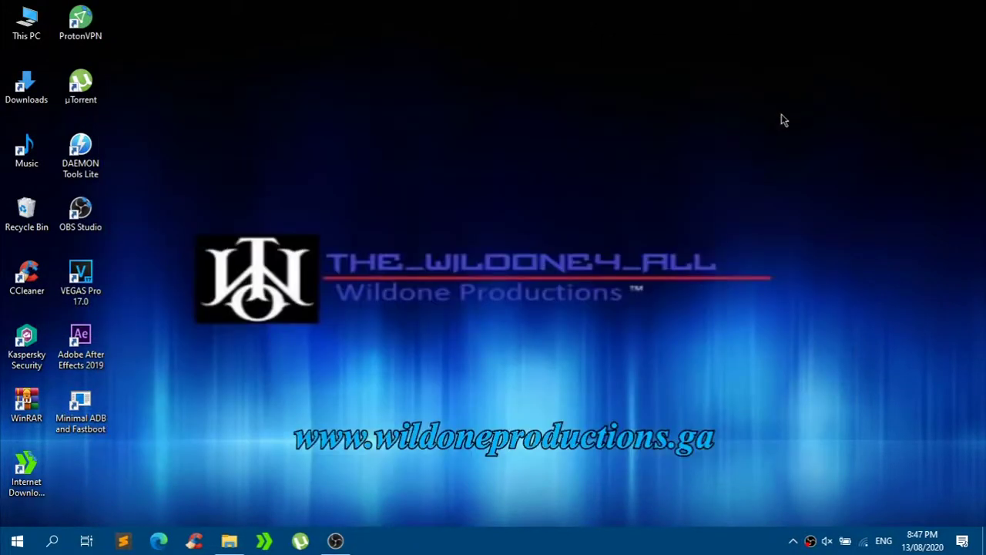